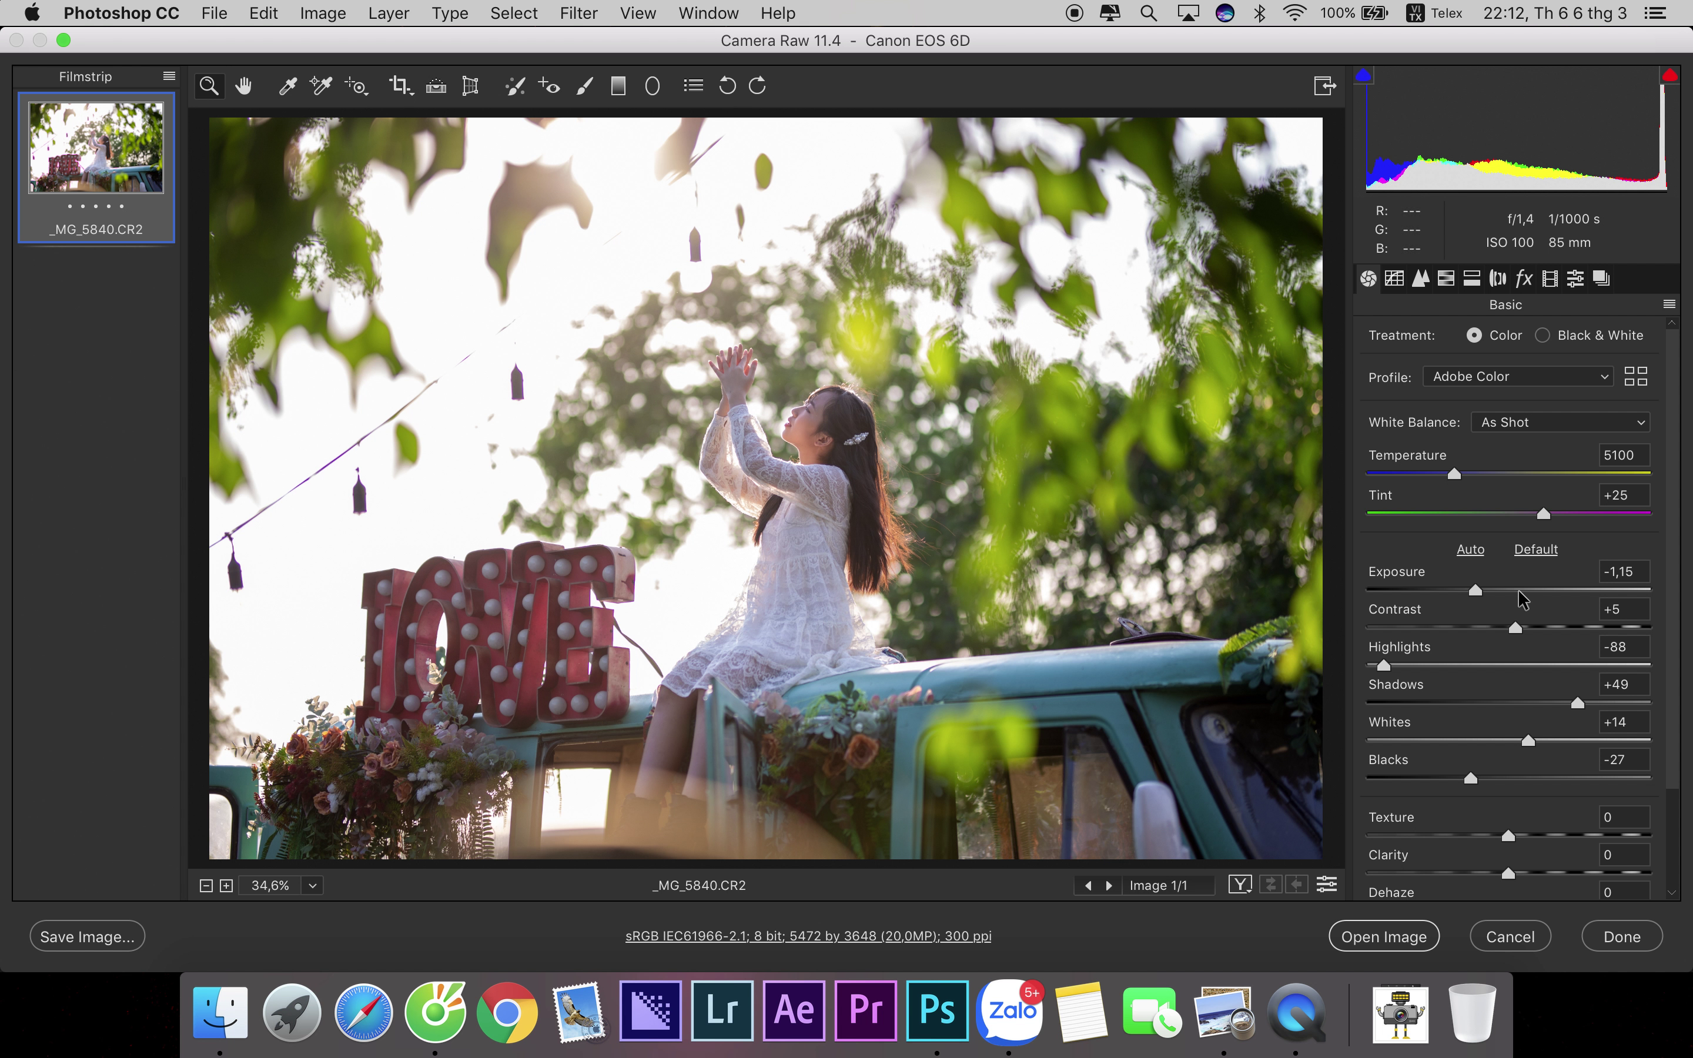
# - Set the photo's Exposure to -0,25, Whites to -46 and Contrast to +13
pyautogui.click(1493, 591)
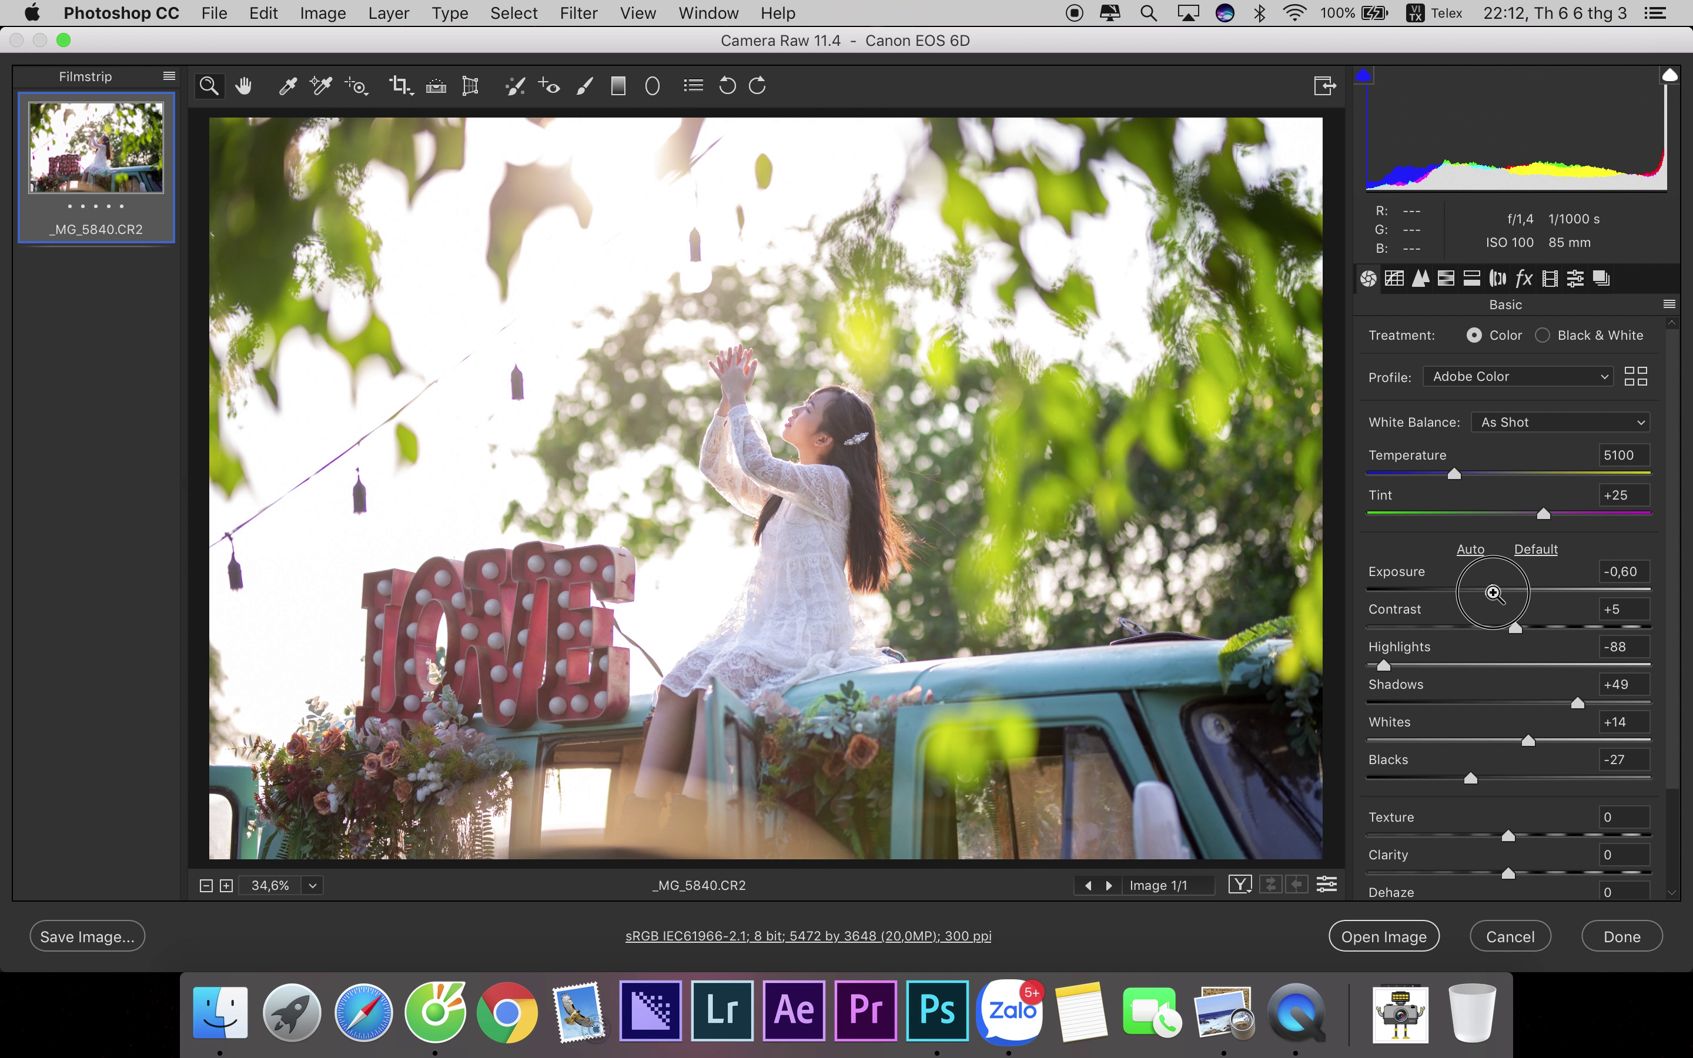
pyautogui.moveTo(1493, 593); pyautogui.dragTo(1501, 590)
pyautogui.moveTo(1521, 743); pyautogui.dragTo(1443, 741)
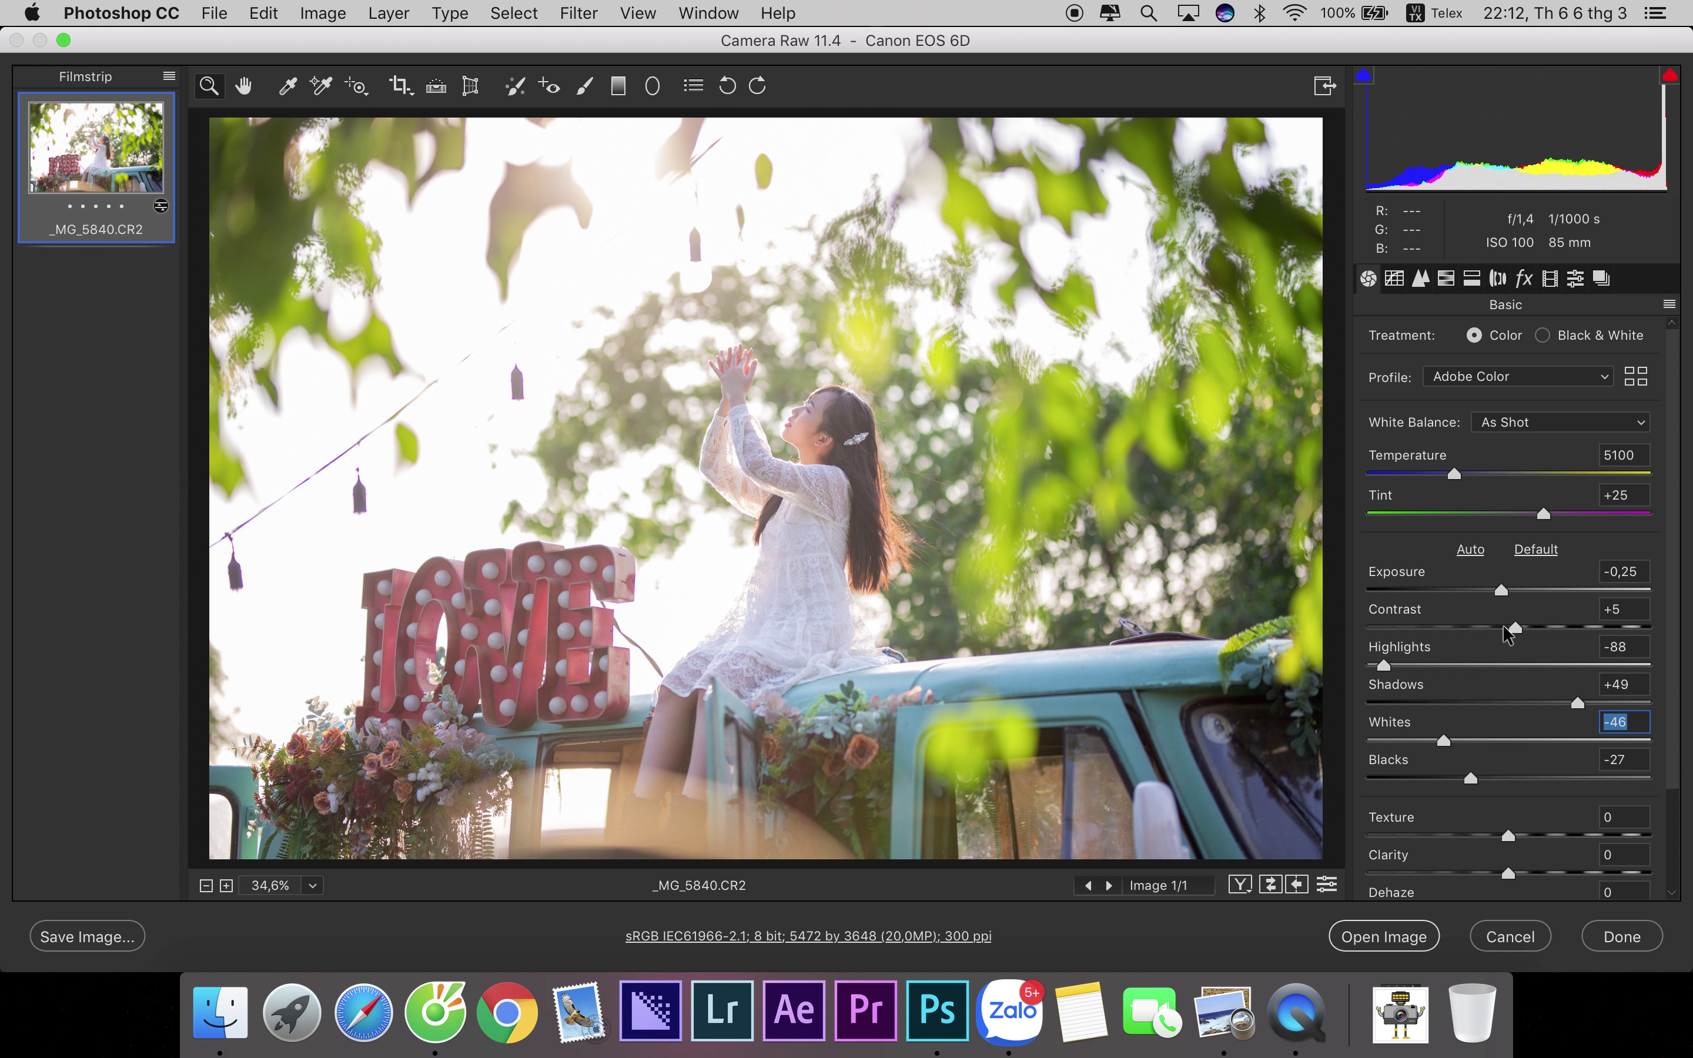
pyautogui.moveTo(1516, 628); pyautogui.dragTo(1526, 627)
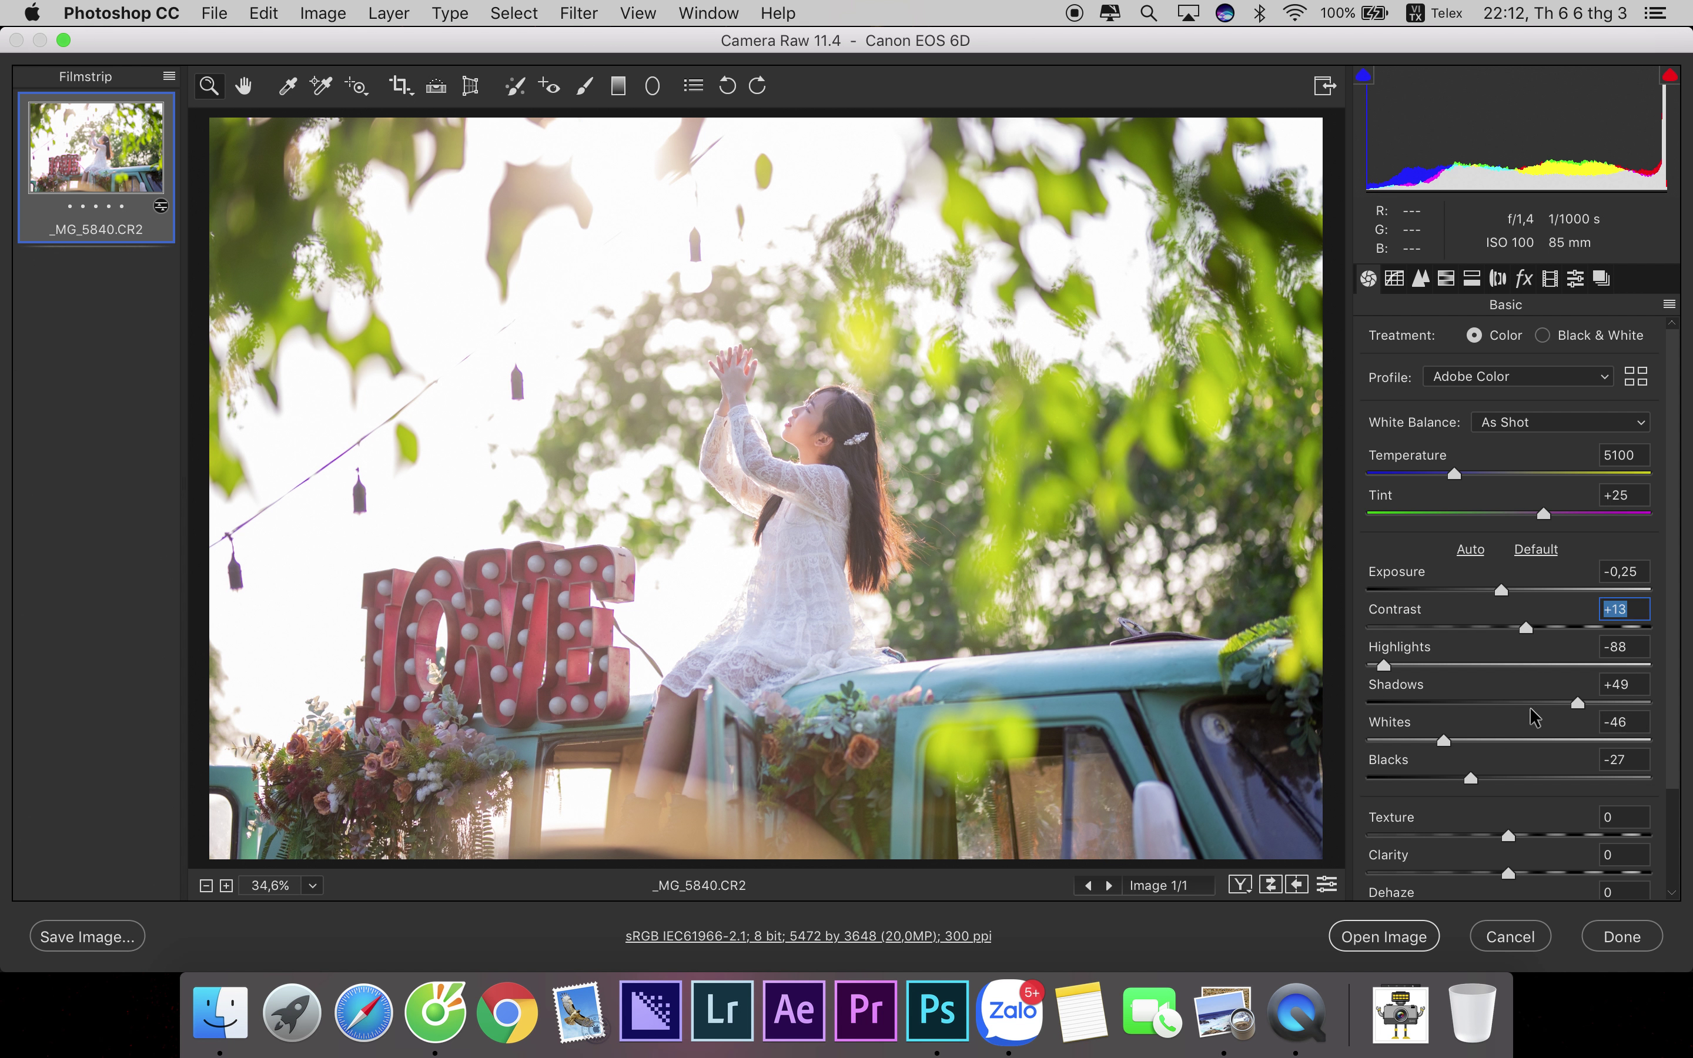
# - Set Dehaze to +16, Shadows to +24, Texture to -8 and Clarity to -6
pyautogui.scroll(-1, 1523, 770)
pyautogui.moveTo(1509, 892); pyautogui.dragTo(1531, 896)
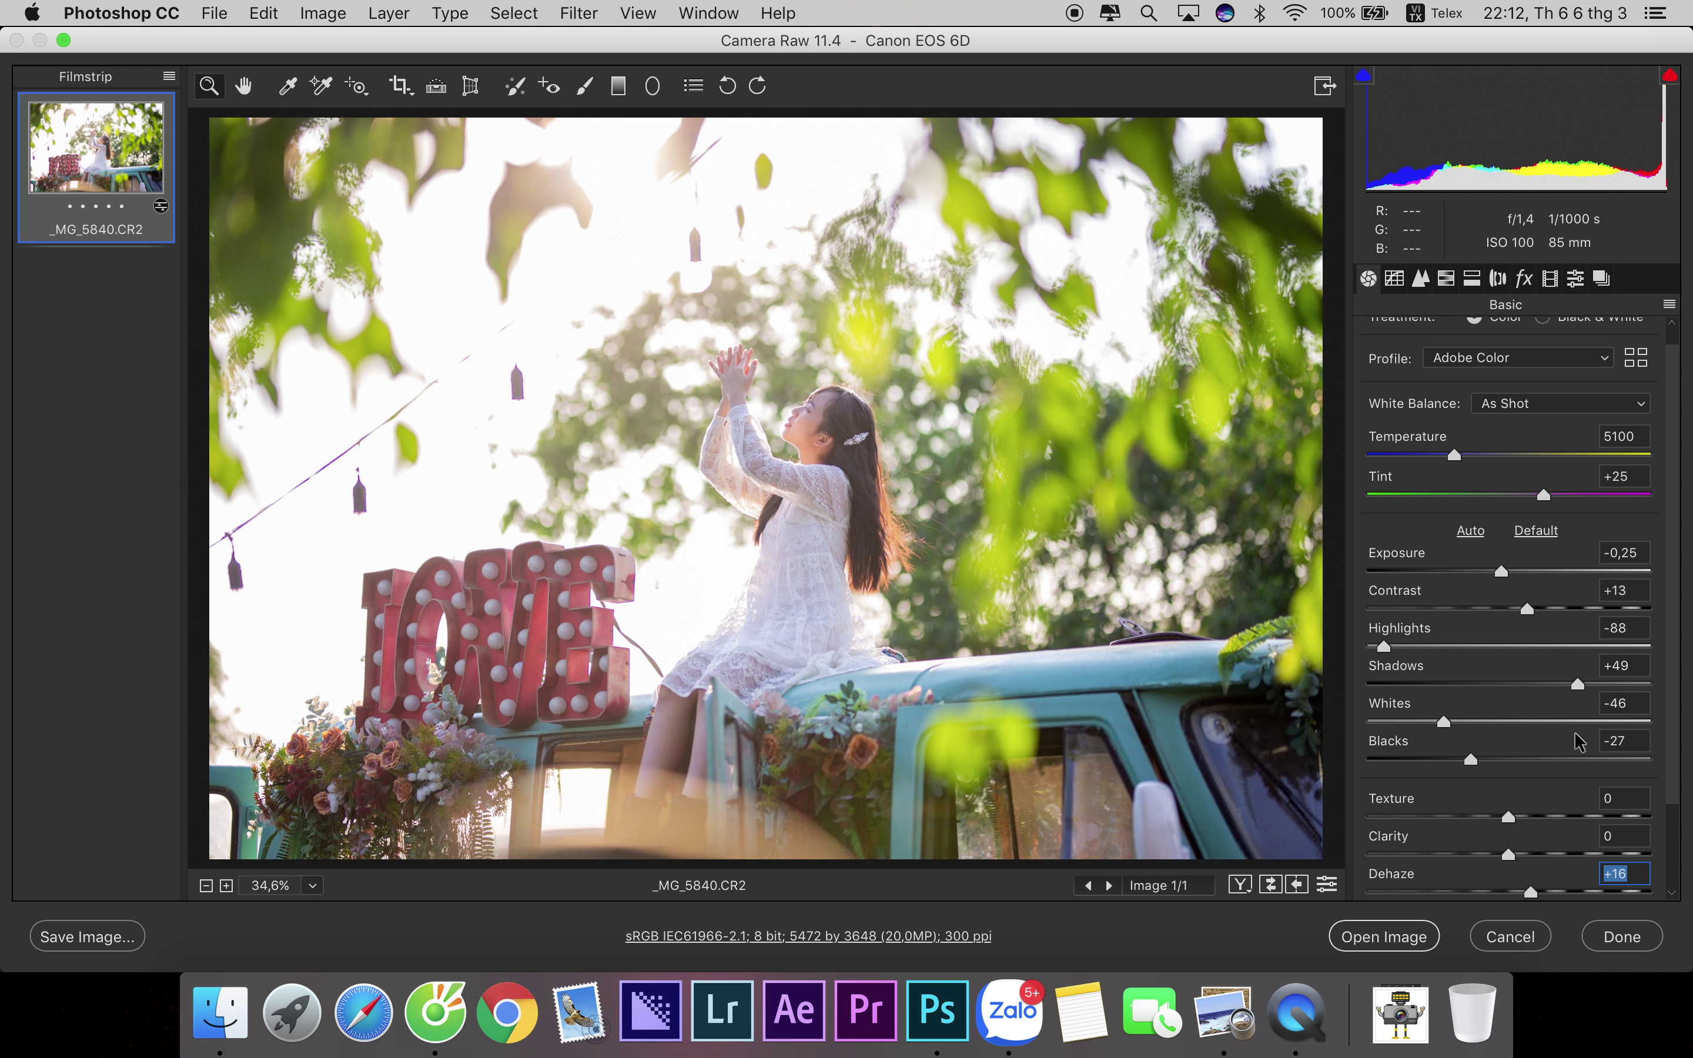
pyautogui.moveTo(1575, 687); pyautogui.dragTo(1541, 687)
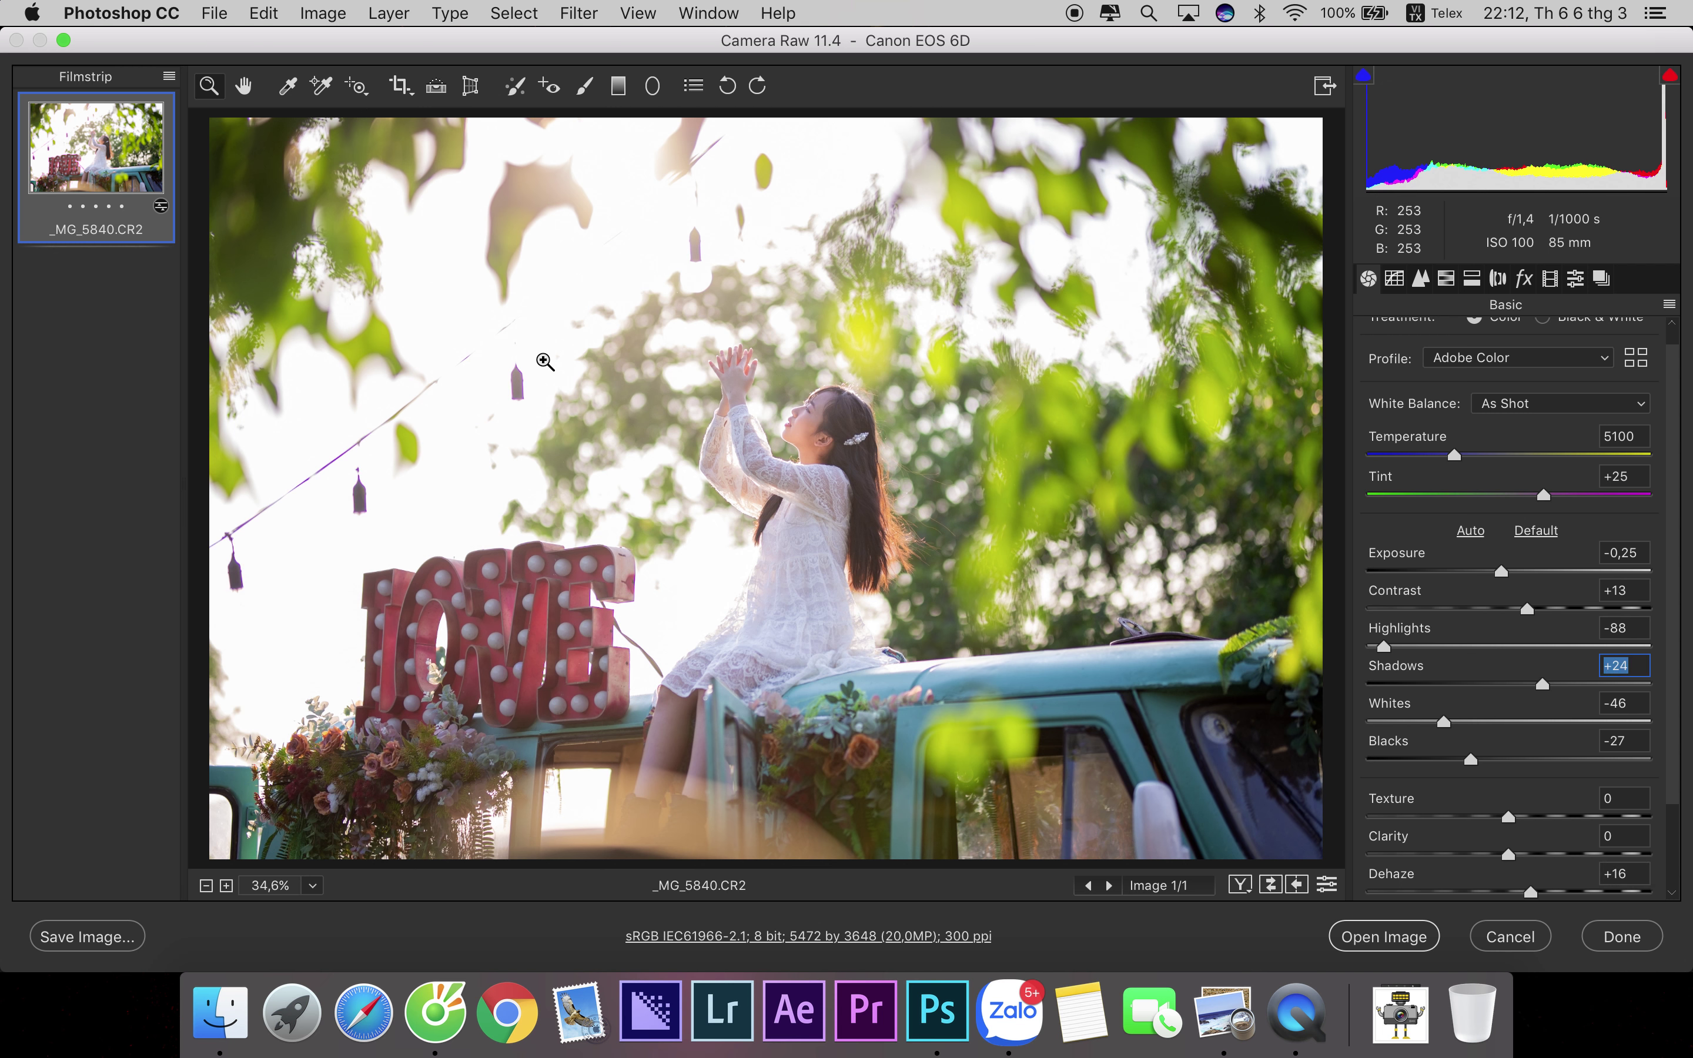
pyautogui.moveTo(1509, 817)
pyautogui.mouseDown()
pyautogui.moveTo(1488, 816)
pyautogui.moveTo(1495, 863)
pyautogui.moveTo(1498, 817)
pyautogui.mouseUp()
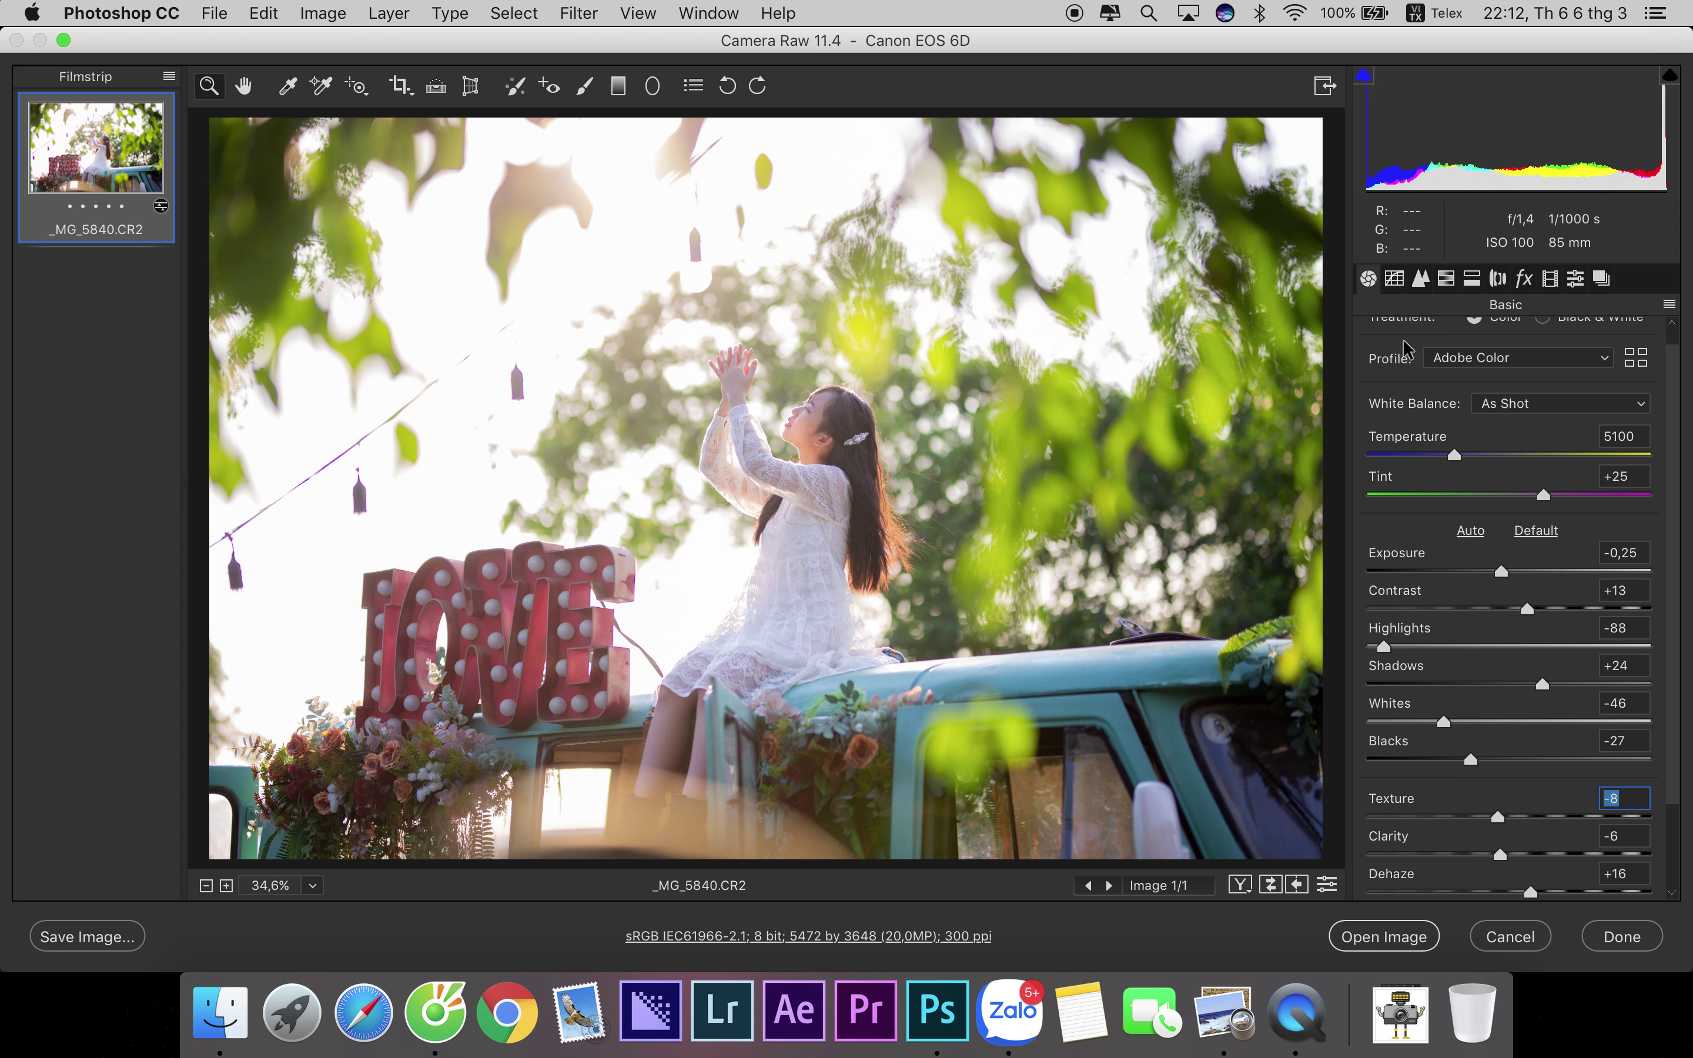
# - In the HSL adjustments, set the saturation of Greens to +28, Yellows to +20 and Oranges to -20
pyautogui.click(1446, 280)
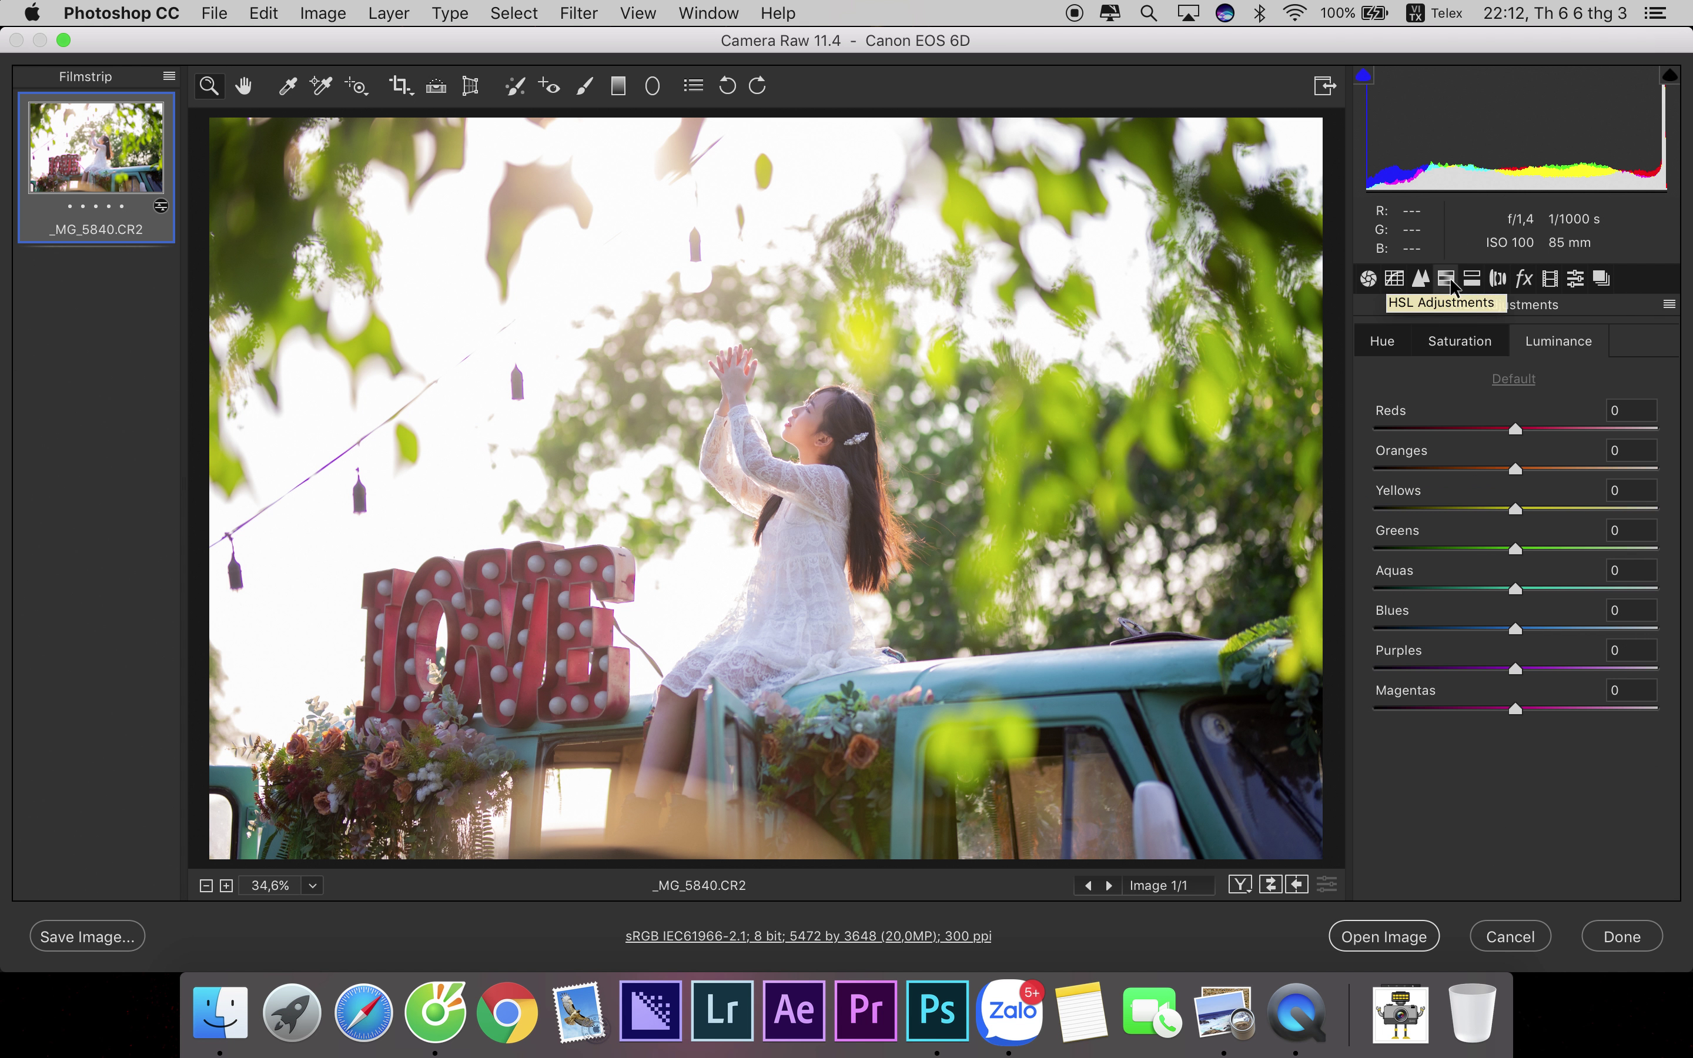
pyautogui.click(1458, 349)
pyautogui.moveTo(1515, 549); pyautogui.dragTo(1547, 508)
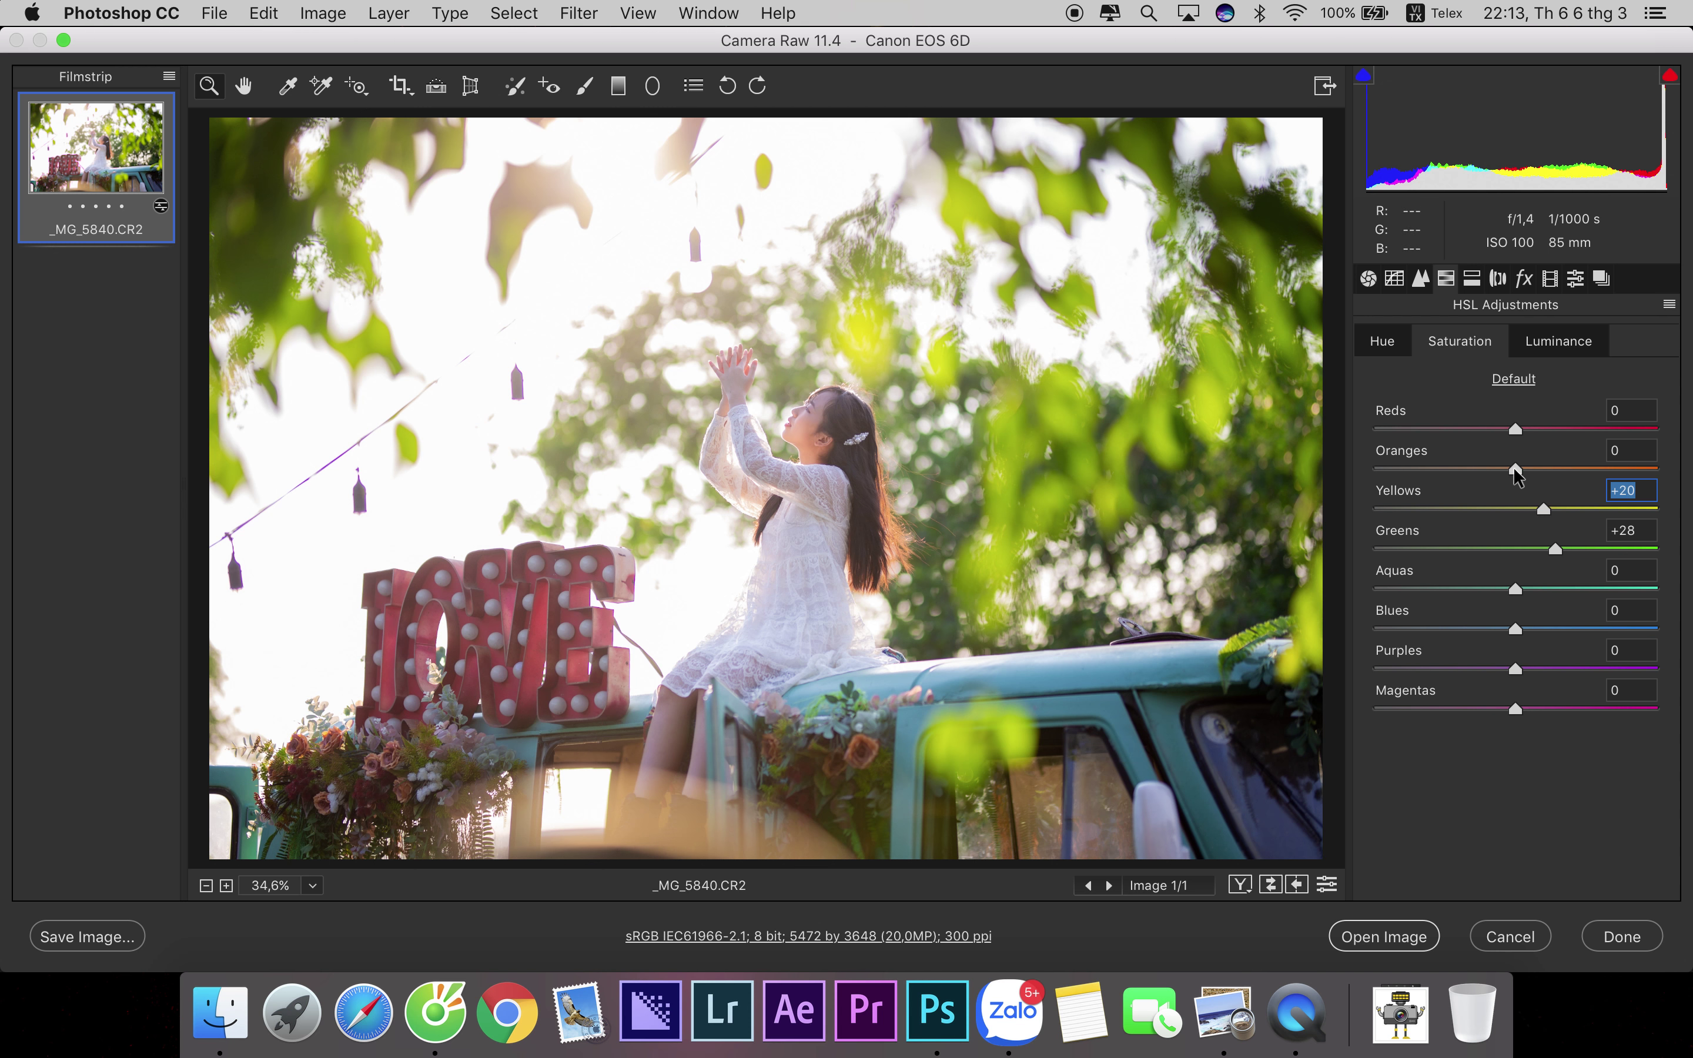
pyautogui.moveTo(1513, 467)
pyautogui.mouseDown()
pyautogui.moveTo(1483, 471)
pyautogui.moveTo(1565, 469)
pyautogui.moveTo(1492, 466)
pyautogui.mouseUp()
pyautogui.click(1546, 345)
pyautogui.click(1460, 341)
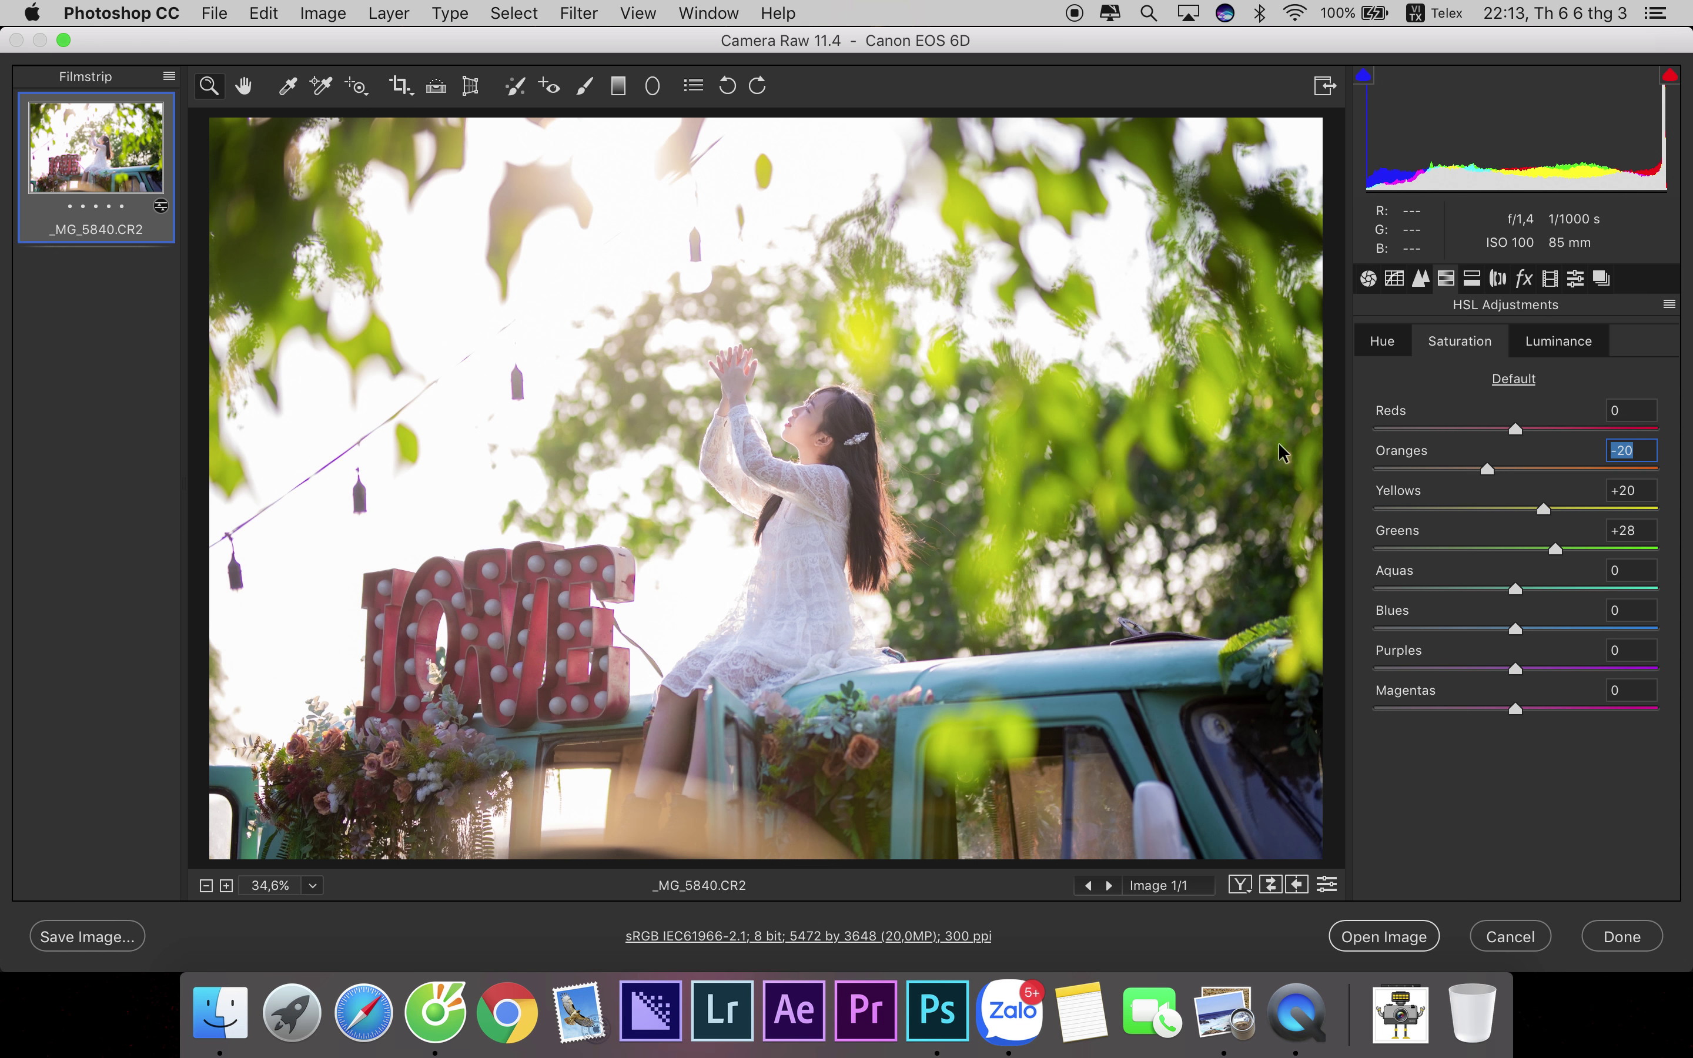
# - Set the Basic adjustments Vibrance to +23, Saturation to +16 and Tint to +31, comparing the before and after views in between
pyautogui.click(1368, 278)
pyautogui.scroll(-3, 1530, 683)
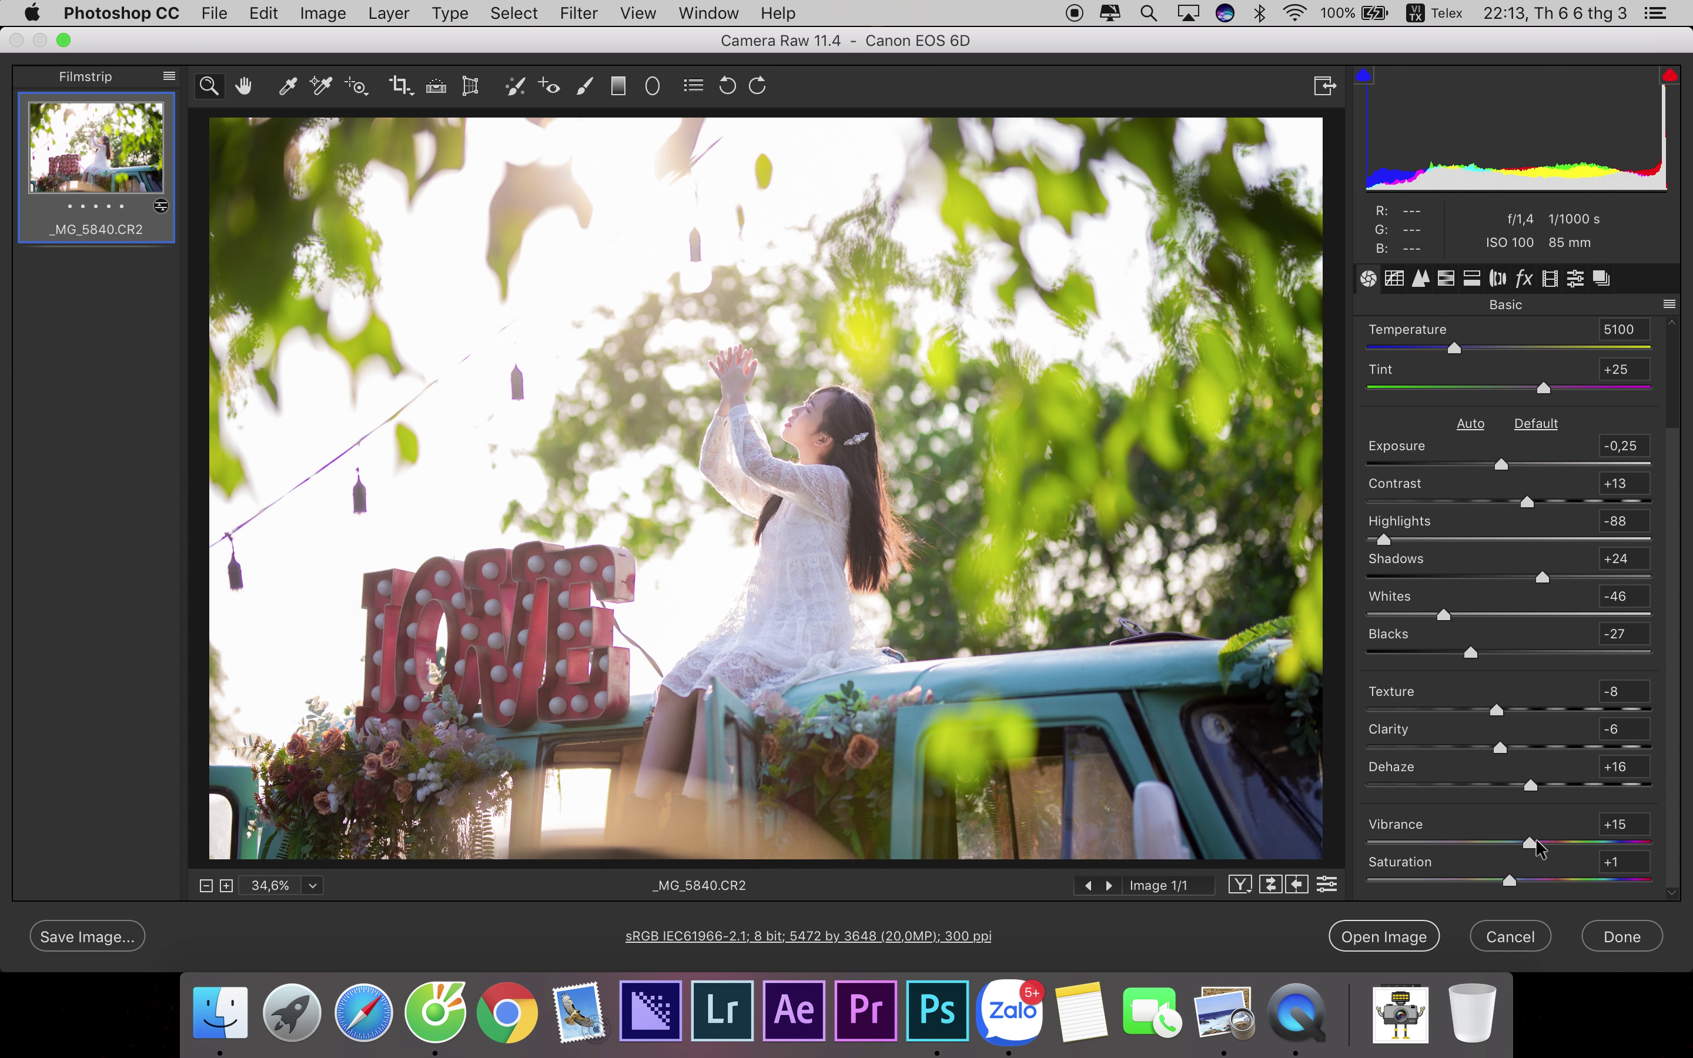
pyautogui.moveTo(1535, 841); pyautogui.dragTo(1530, 879)
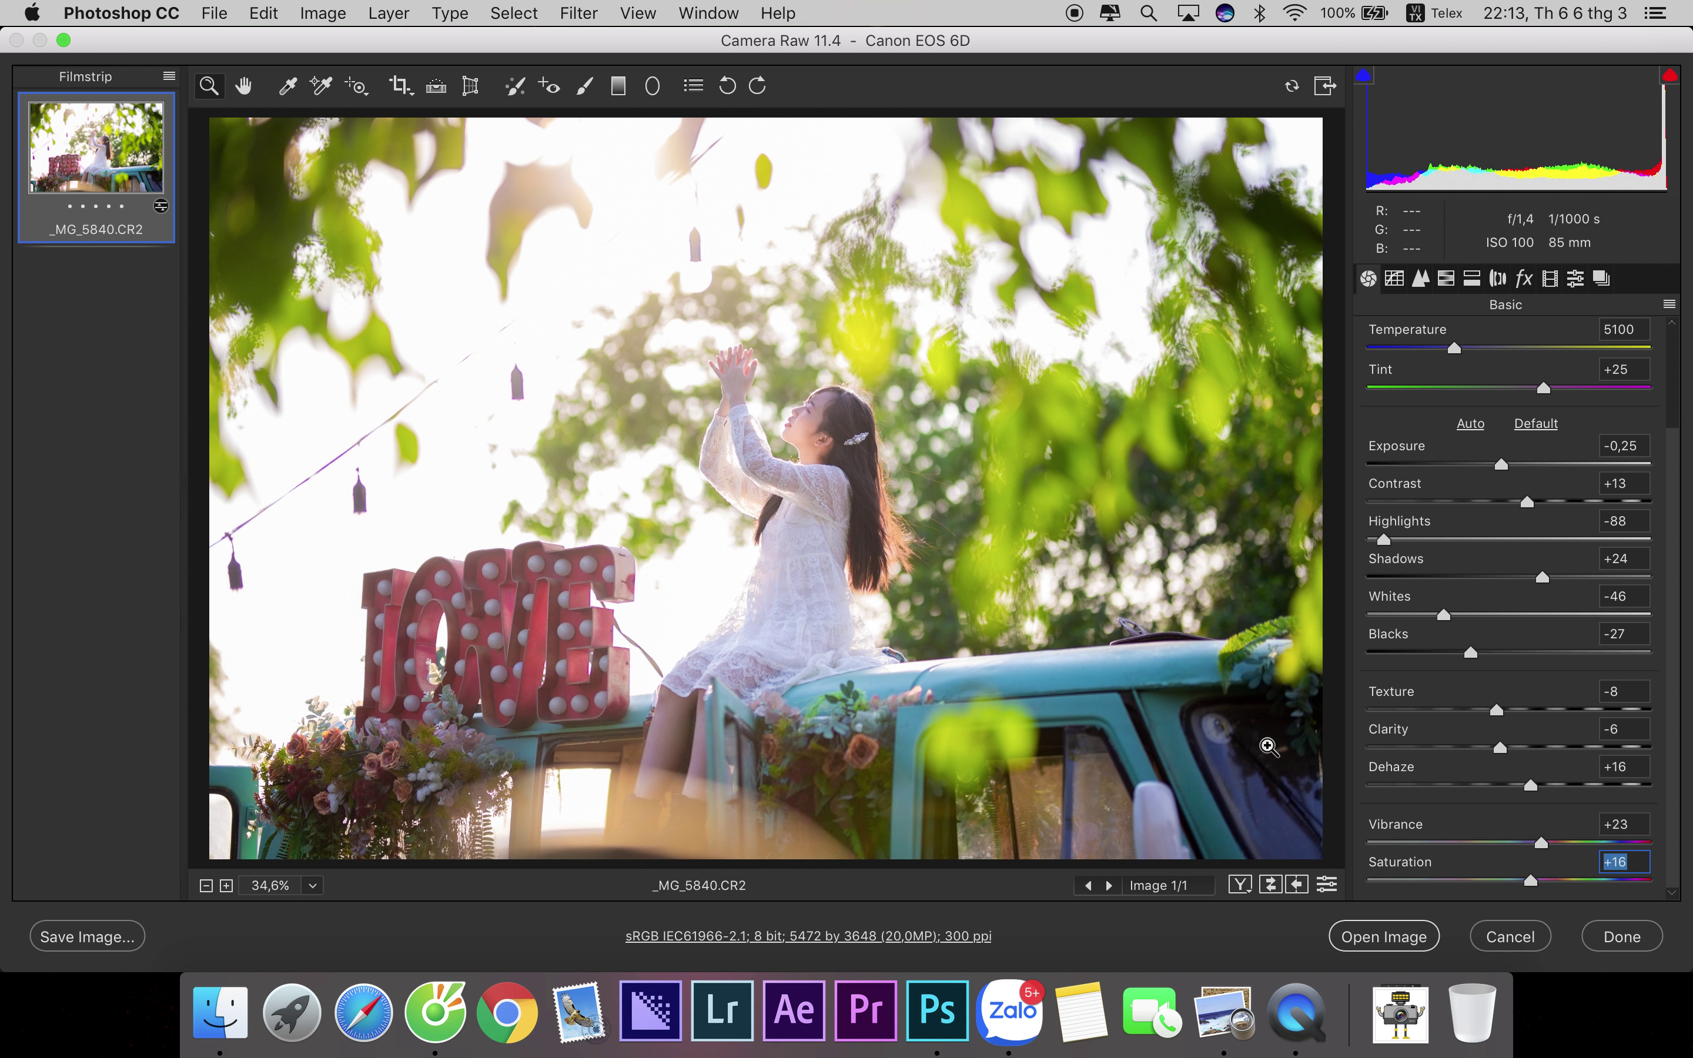
pyautogui.click(1241, 886)
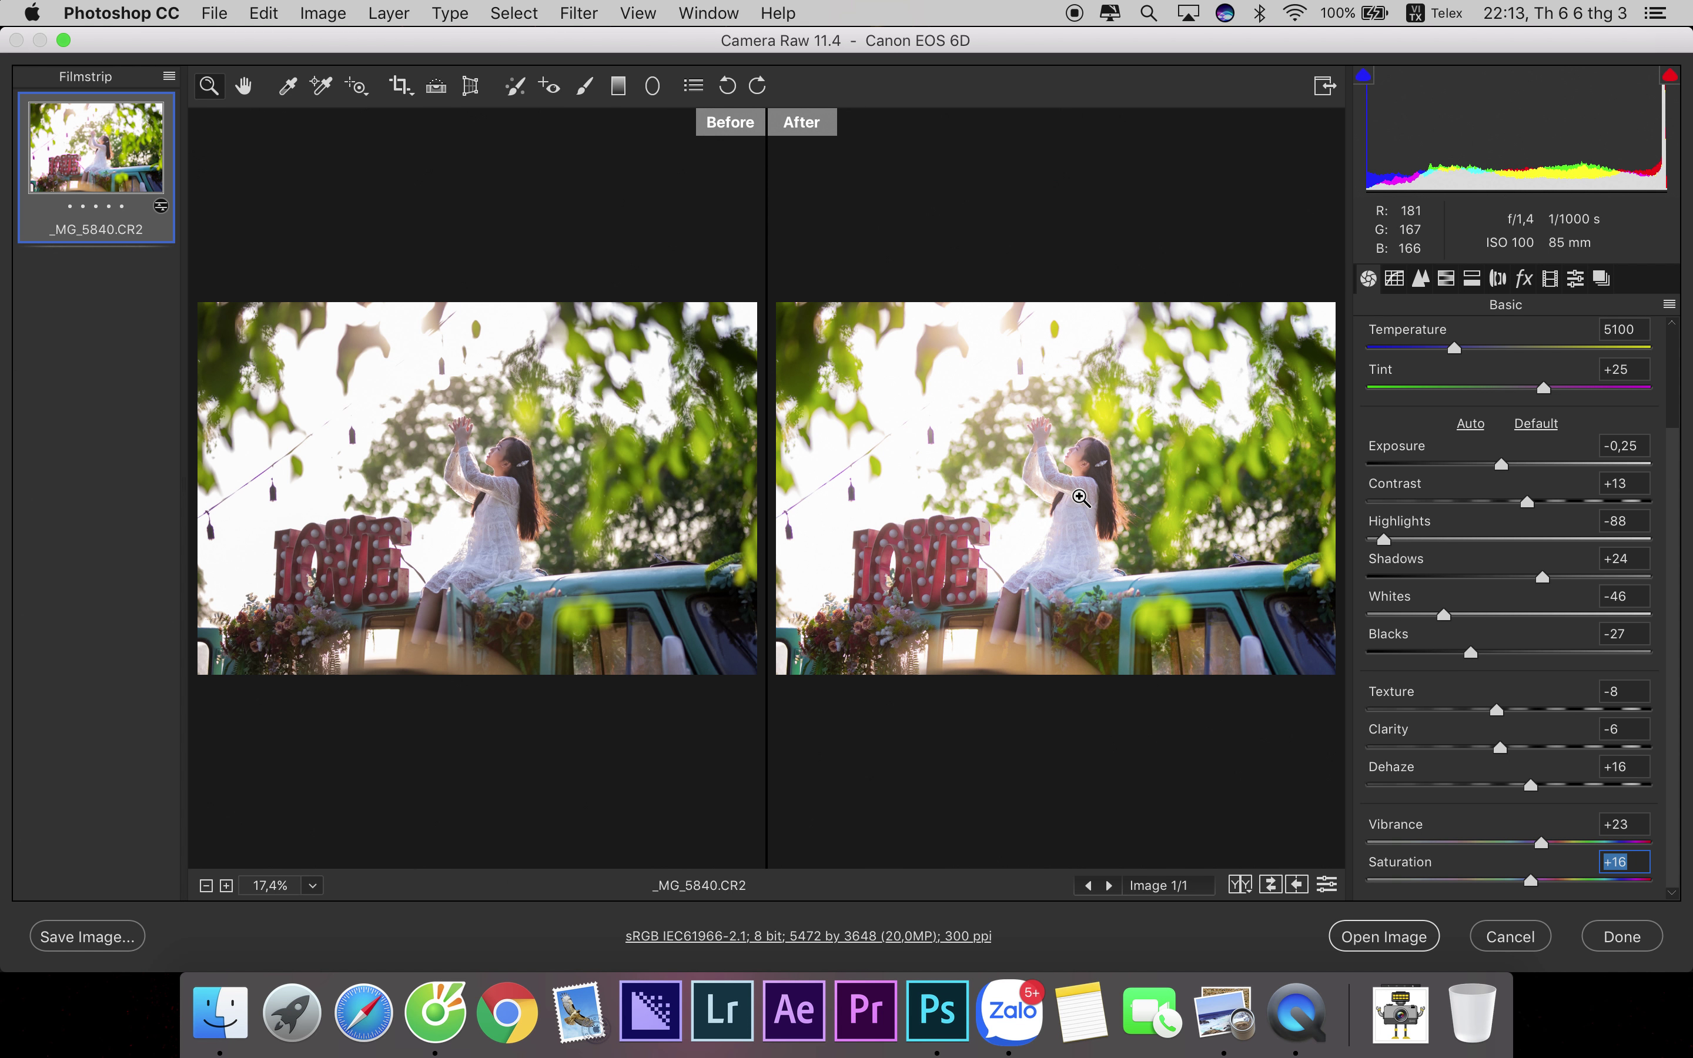
pyautogui.click(1241, 887)
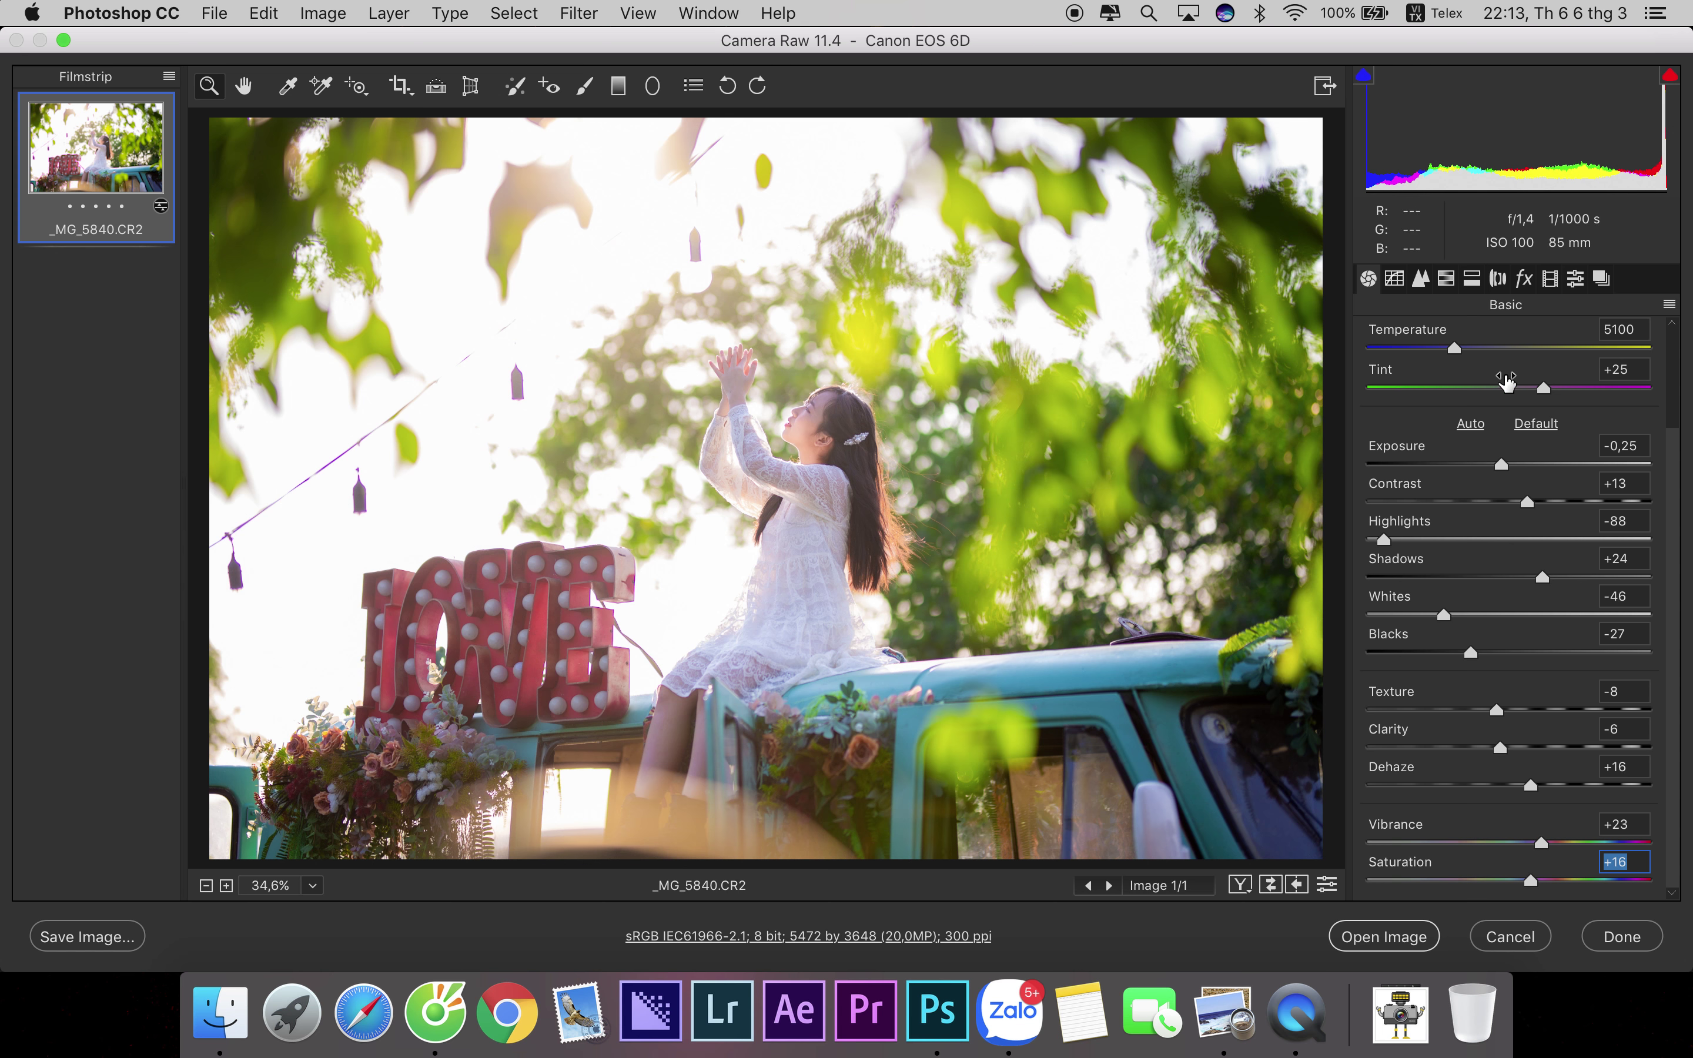
pyautogui.moveTo(1542, 389); pyautogui.dragTo(1553, 393)
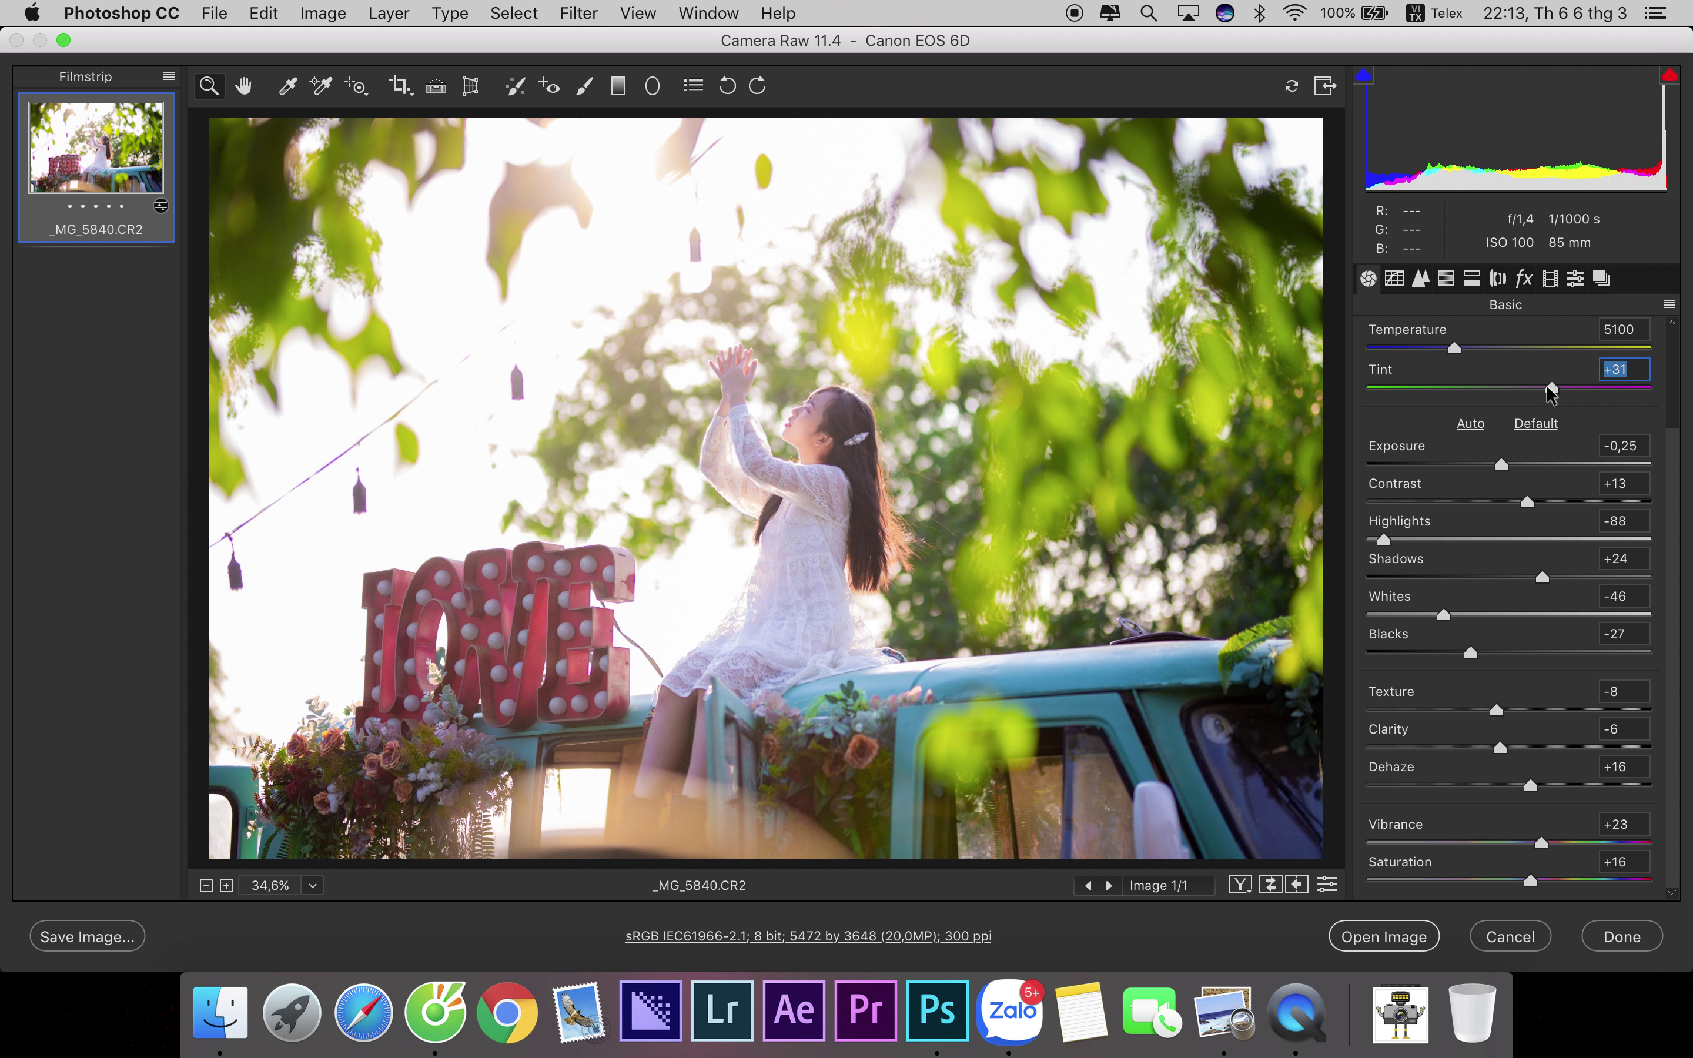
# - Apply split toning with highlights at Hue 222 and Saturation 7, and shadows at Hue 69 and Saturation 10
pyautogui.click(1473, 285)
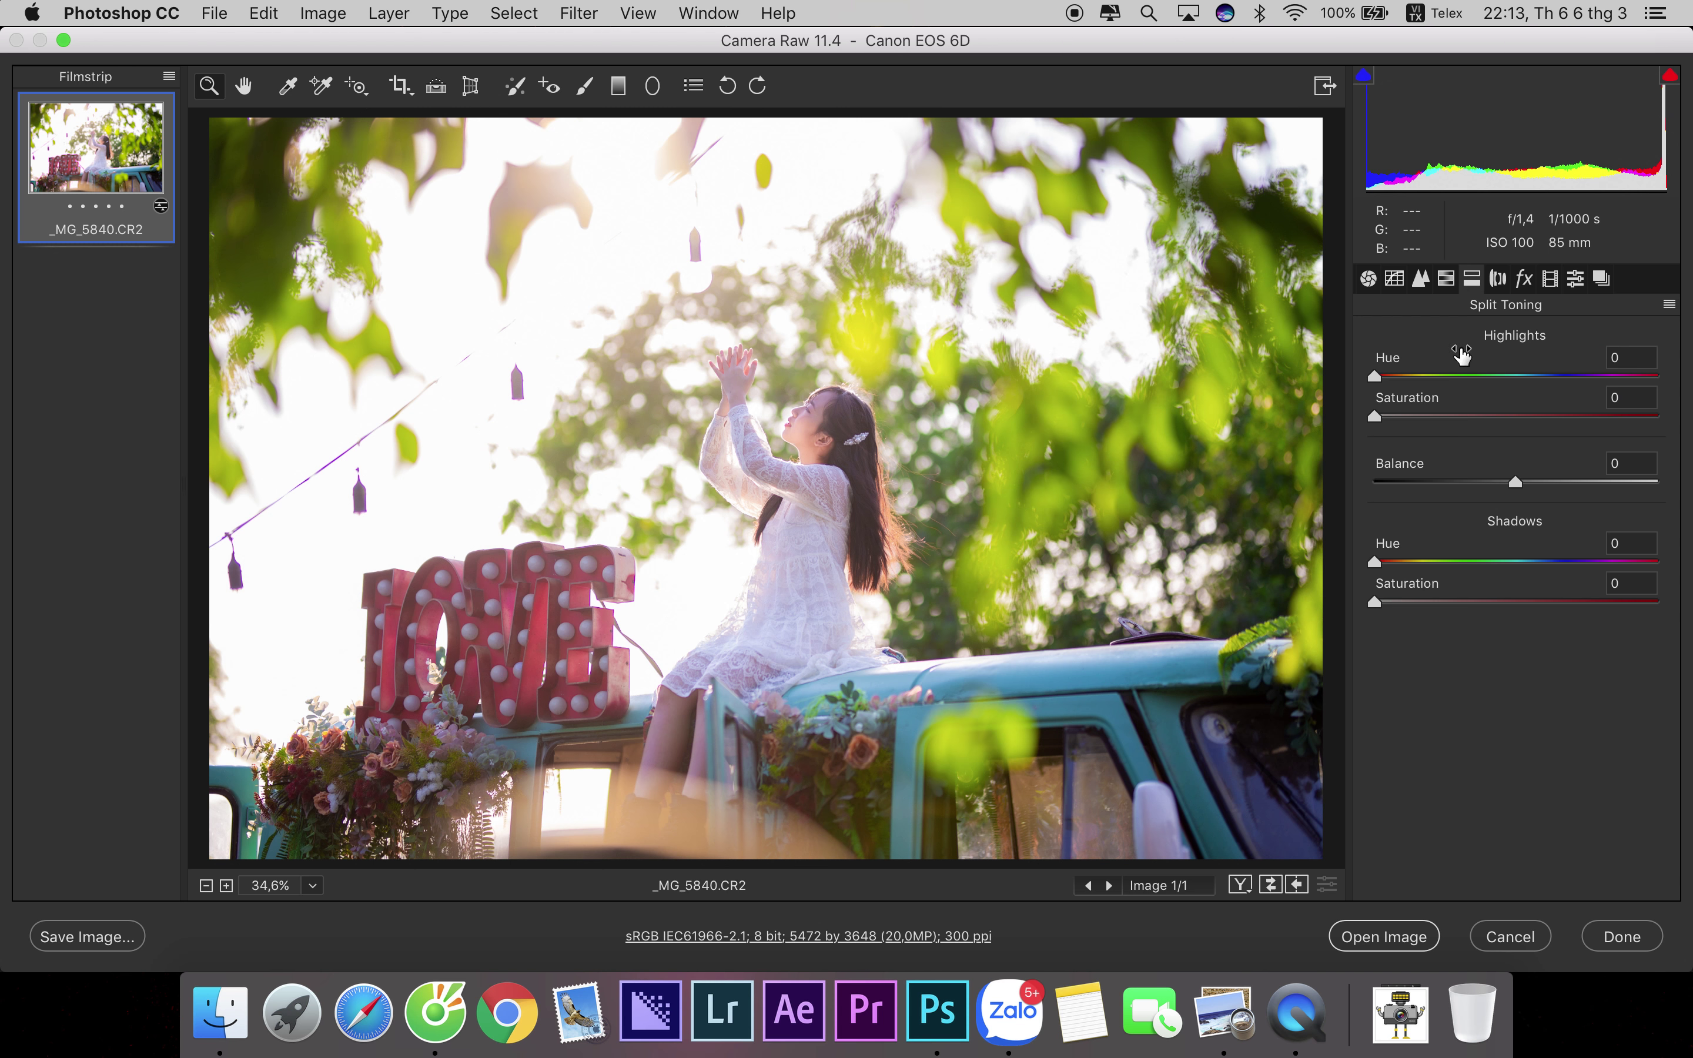
pyautogui.click(1395, 416)
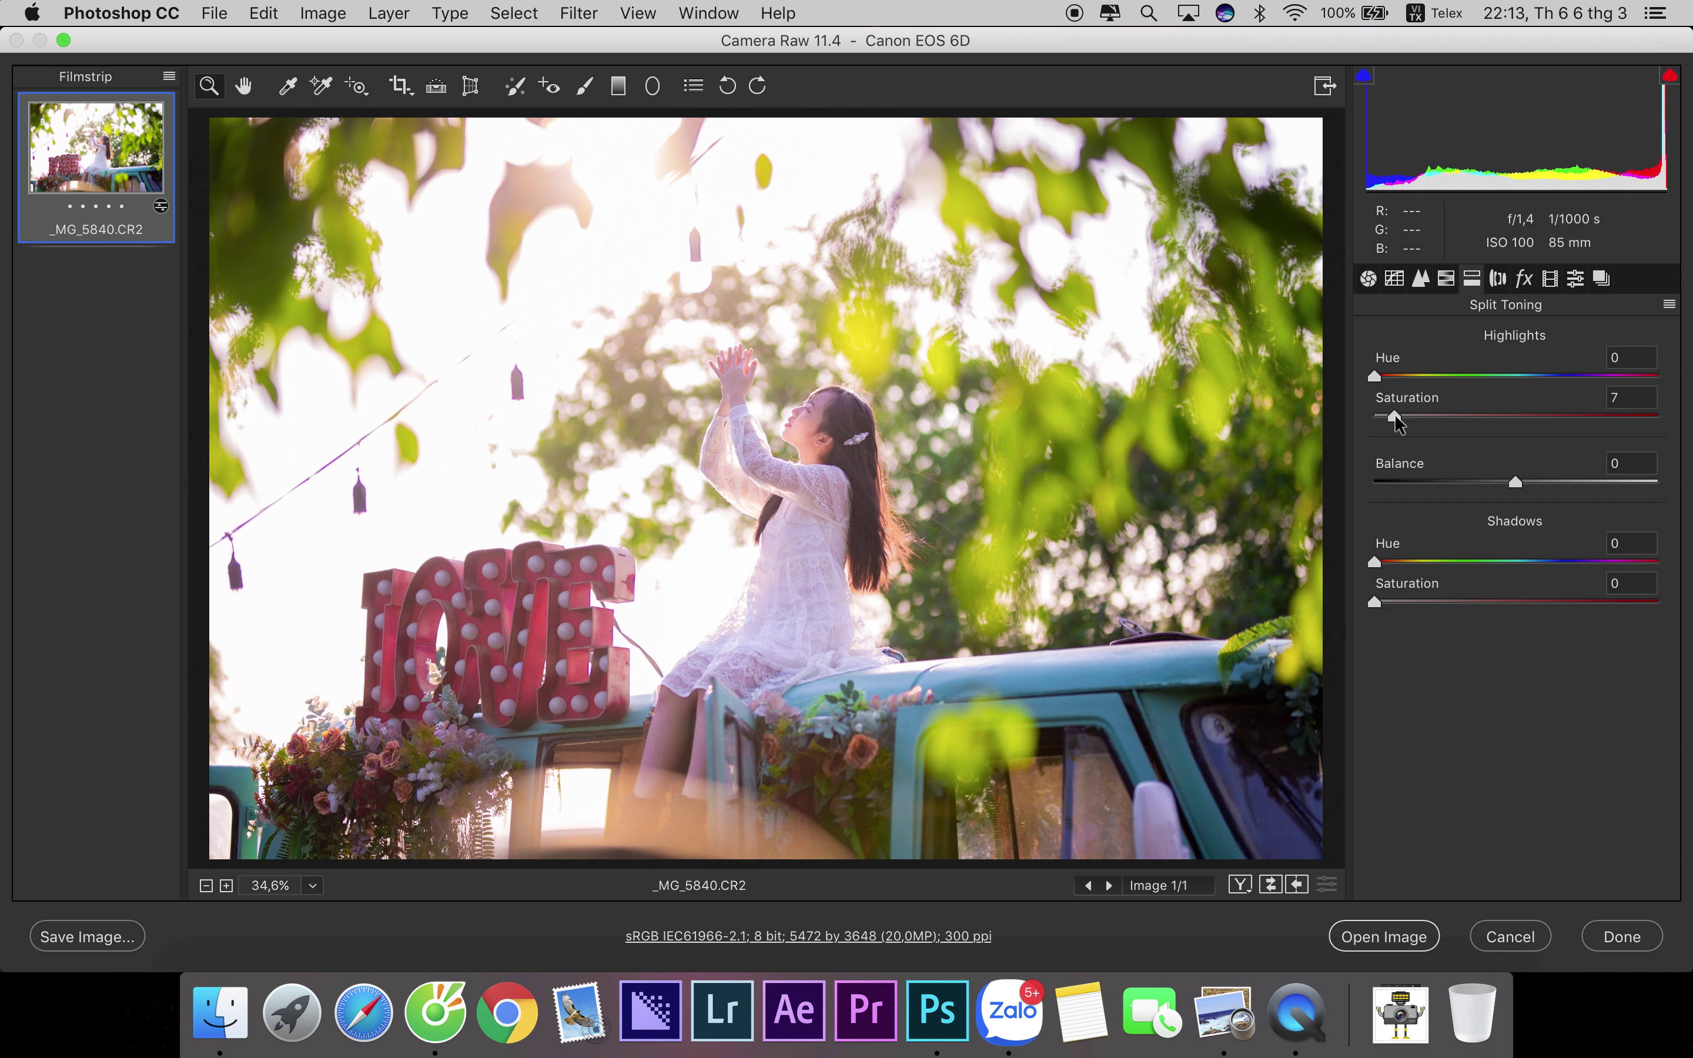
pyautogui.moveTo(1373, 375); pyautogui.dragTo(1549, 373)
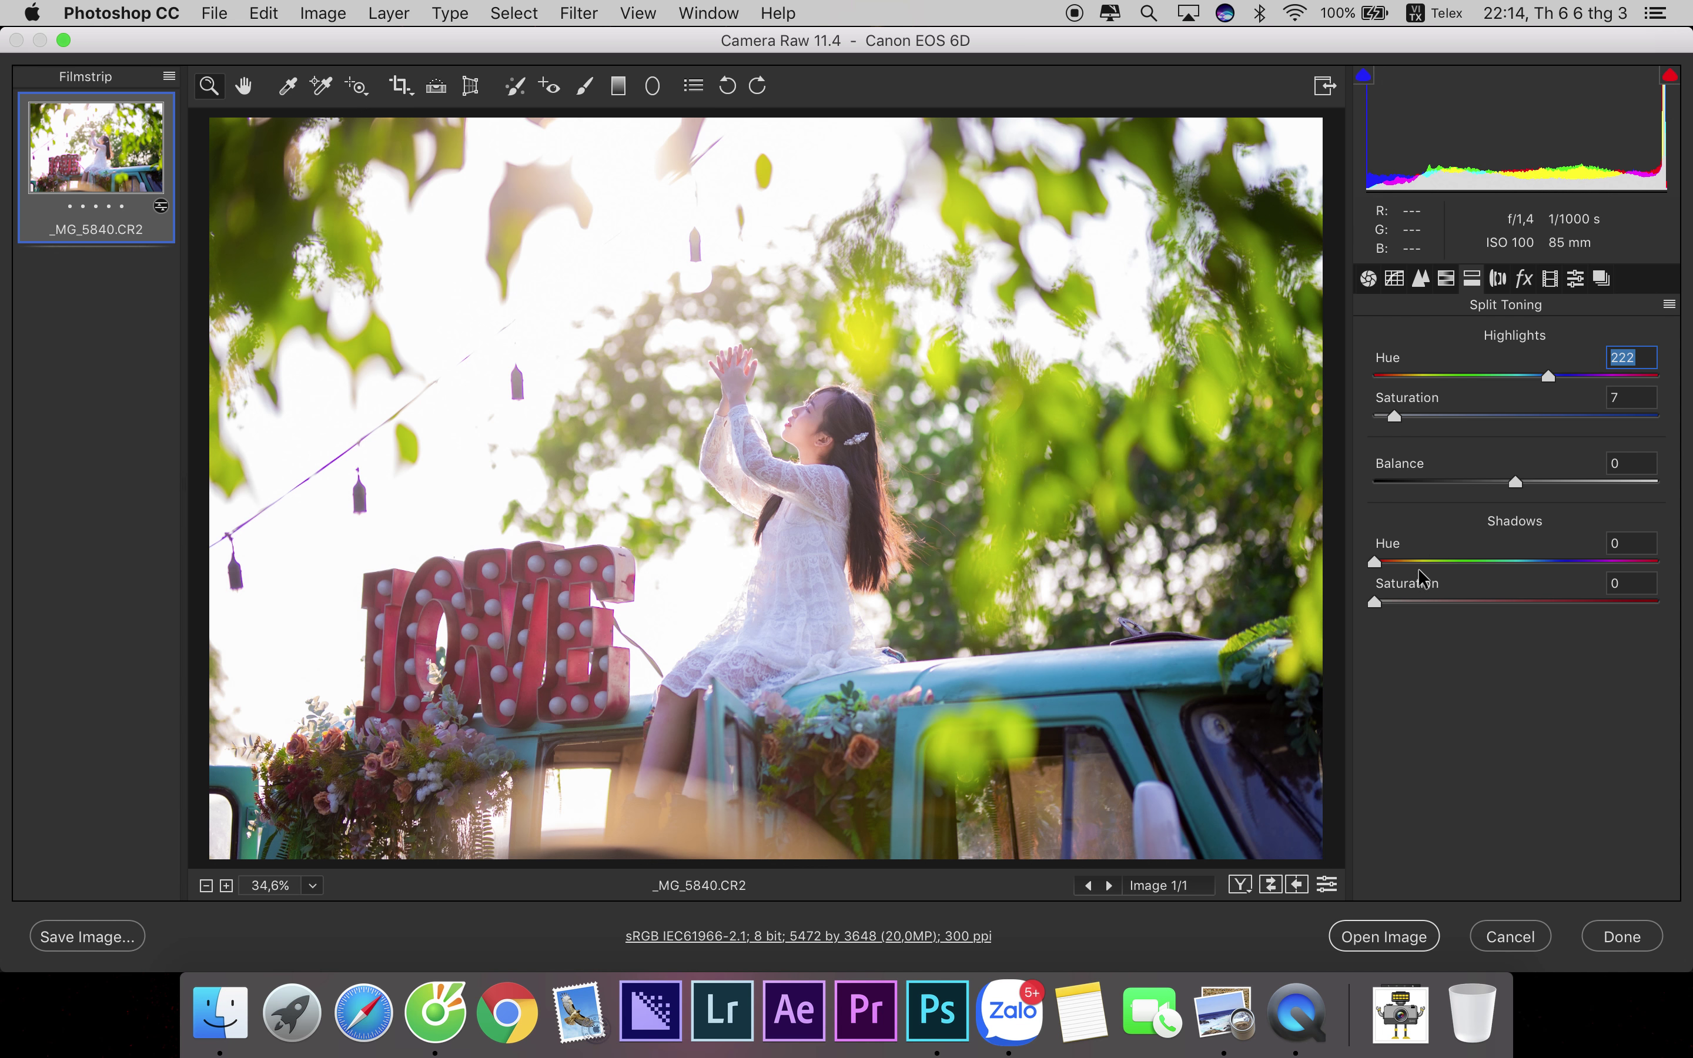
pyautogui.click(1400, 602)
pyautogui.moveTo(1375, 560); pyautogui.dragTo(1427, 580)
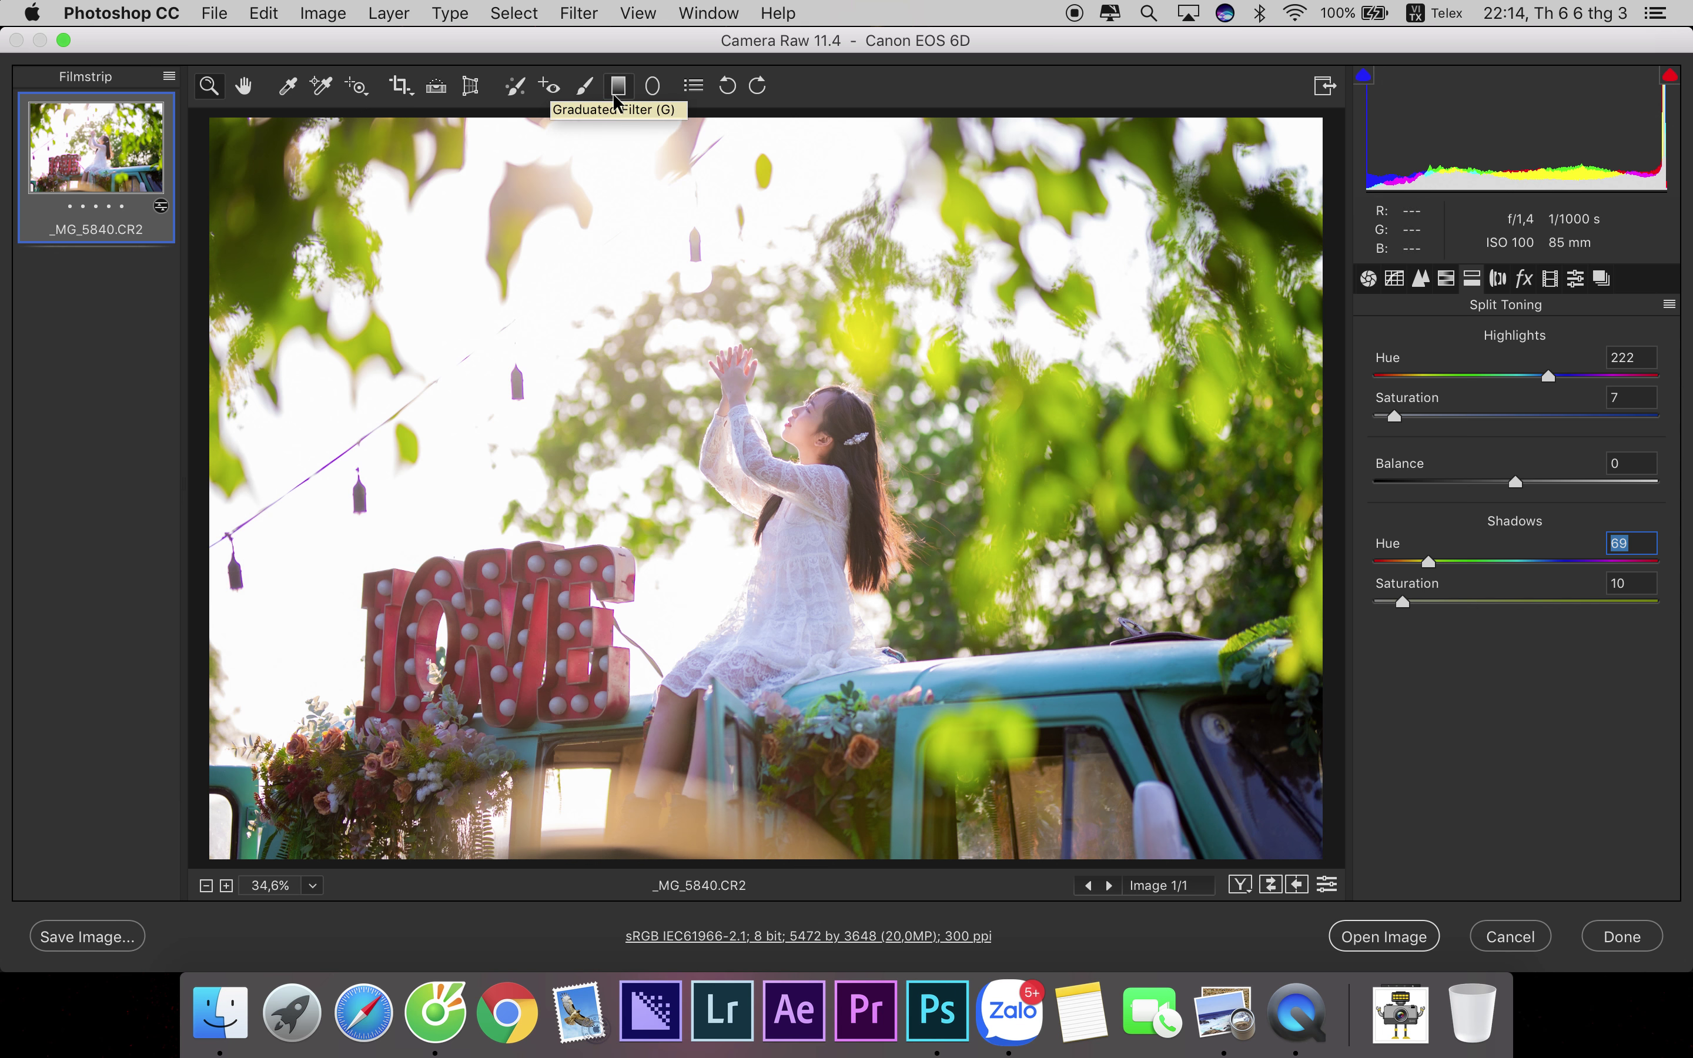
# - Add a graduated filter from the photo's upper-left corner to the girl's dress with Temperature +49, Tint -16, Exposure +0,60 and Saturation +11
pyautogui.click(616, 102)
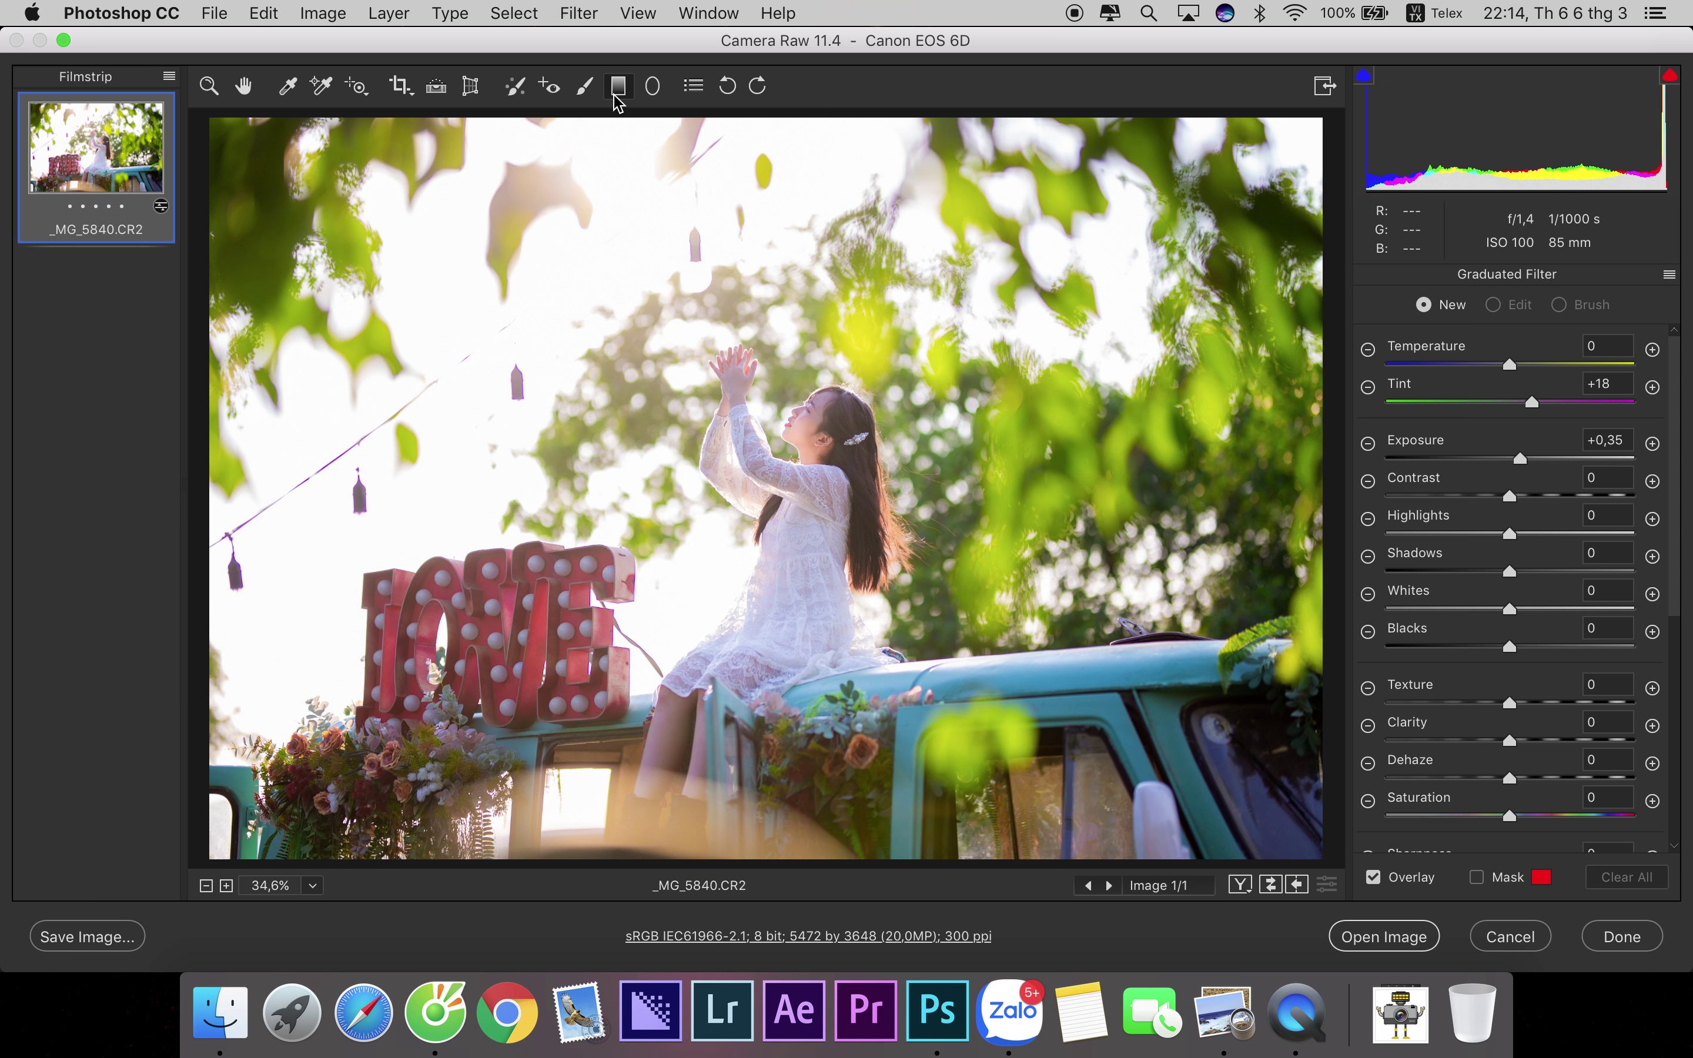
pyautogui.moveTo(205, 119); pyautogui.dragTo(791, 676)
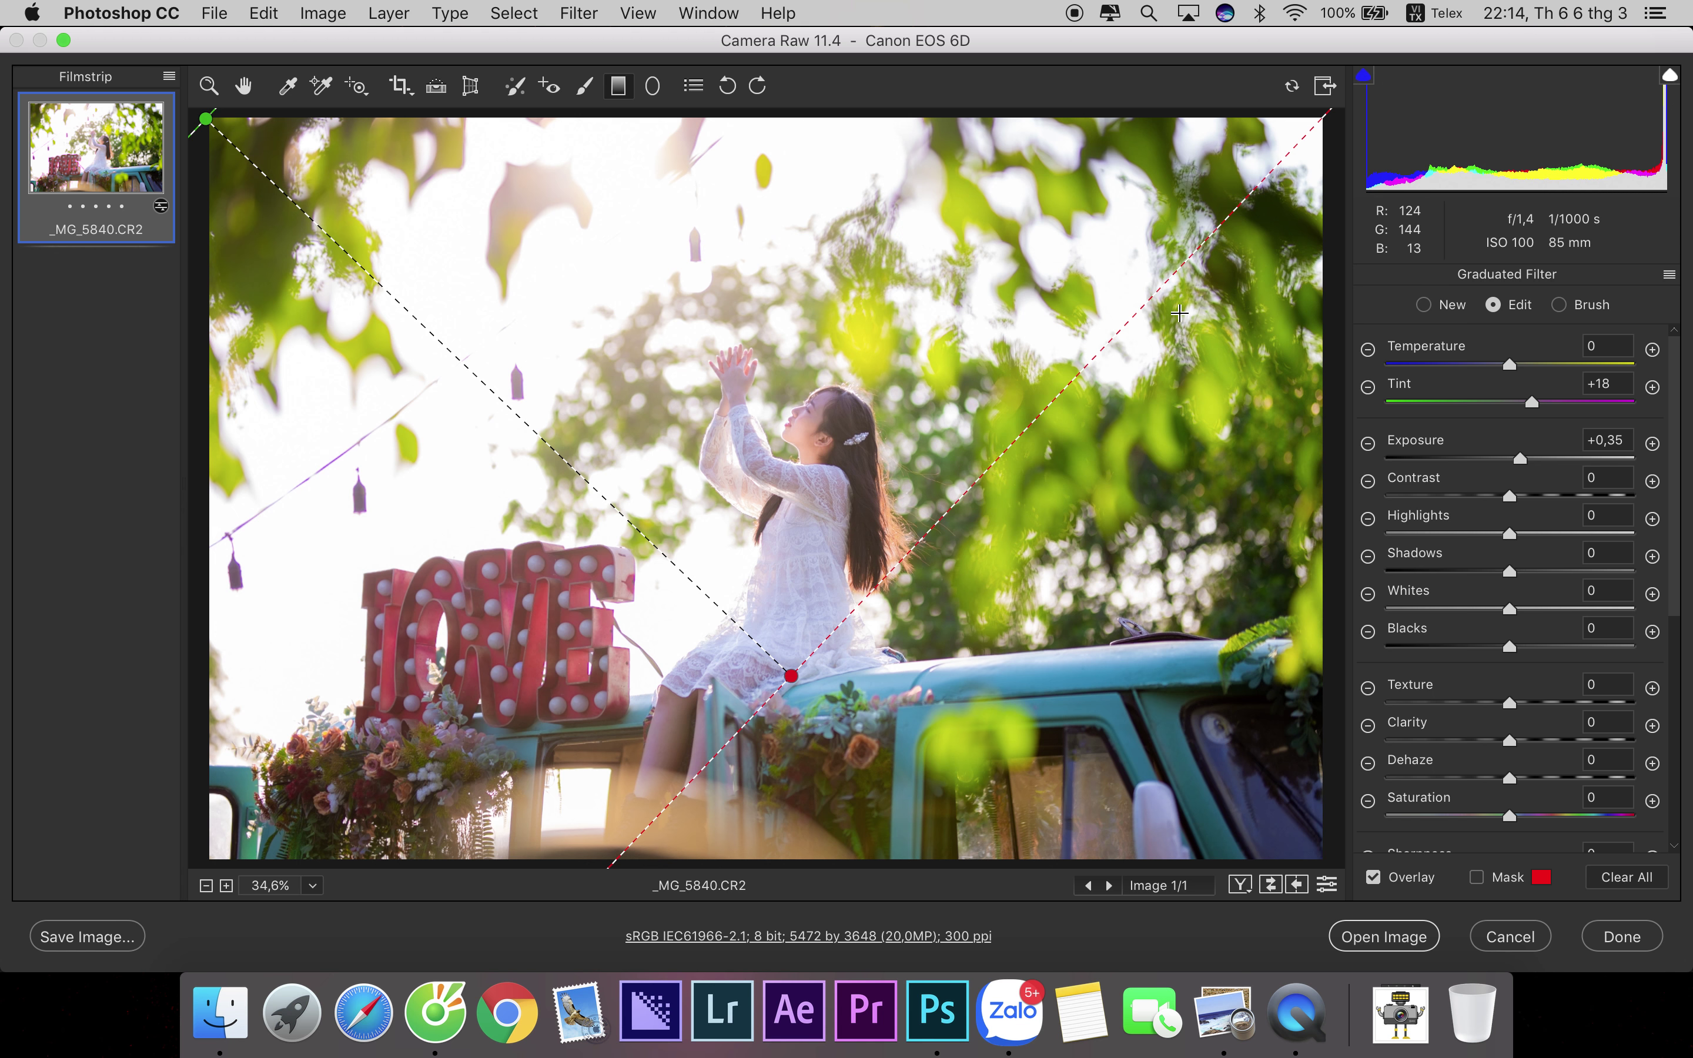
pyautogui.moveTo(1535, 367)
pyautogui.mouseDown()
pyautogui.moveTo(1586, 367)
pyautogui.moveTo(1569, 370)
pyautogui.mouseUp()
pyautogui.moveTo(1531, 460); pyautogui.dragTo(1528, 459)
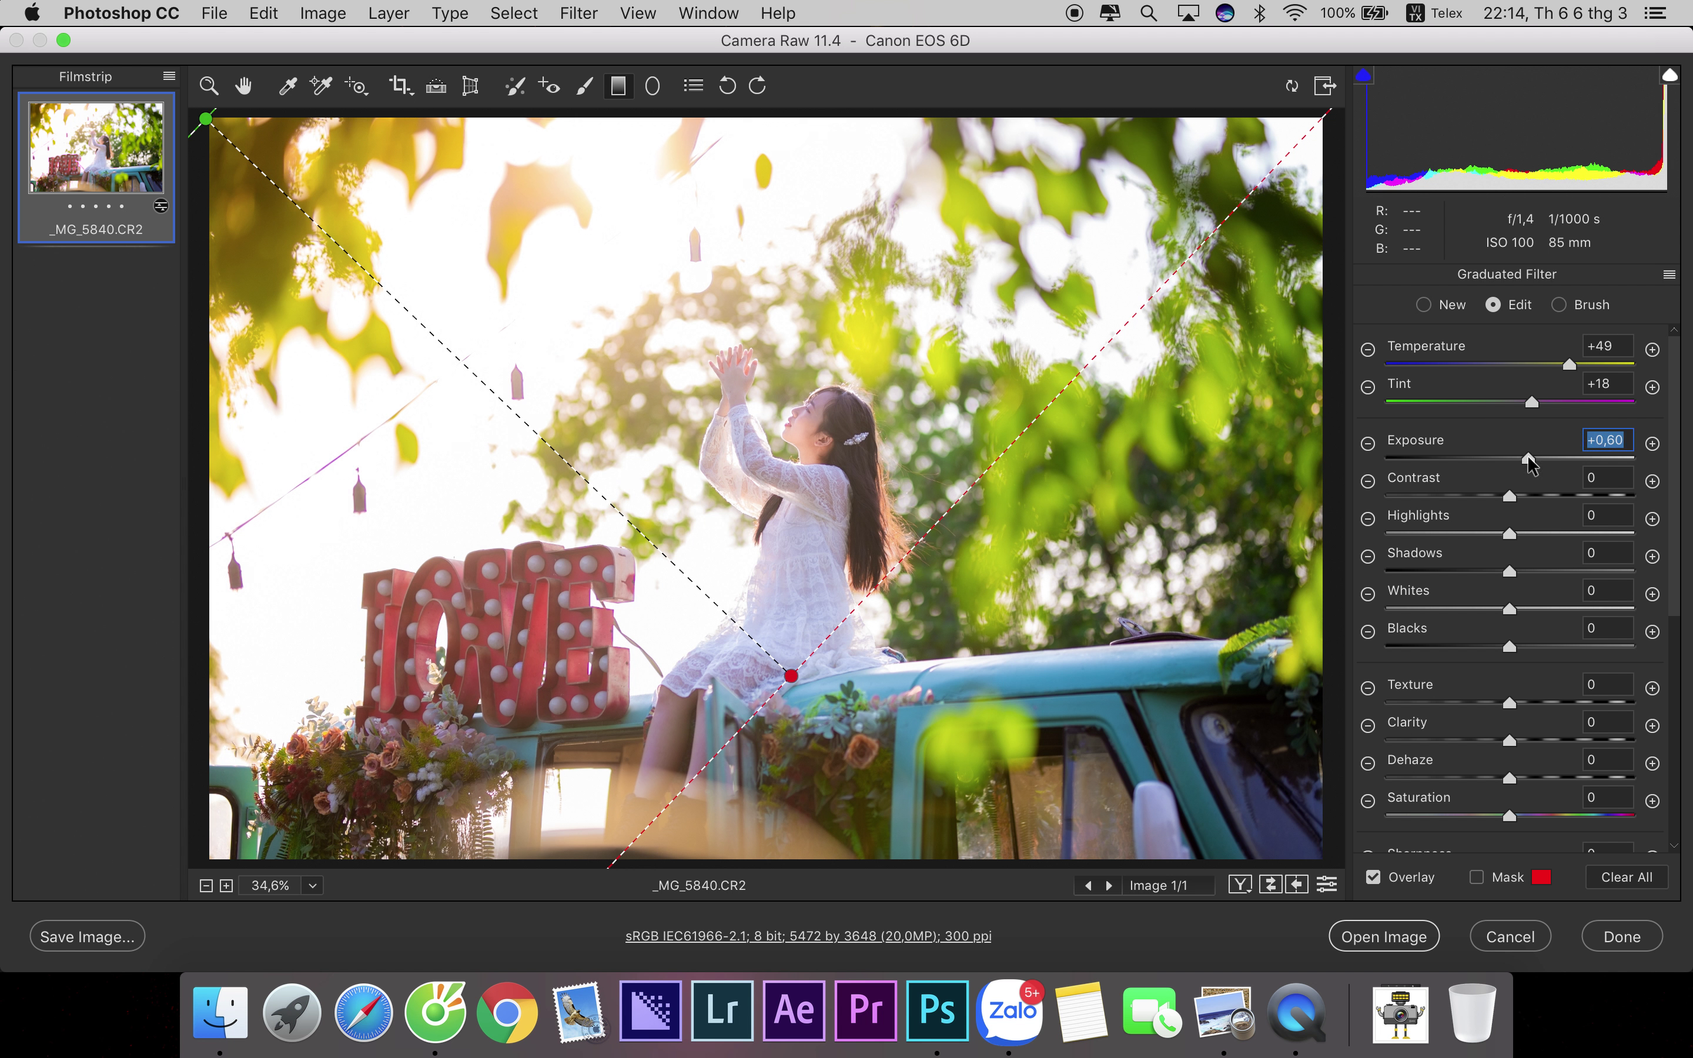
pyautogui.moveTo(1525, 819); pyautogui.dragTo(1525, 819)
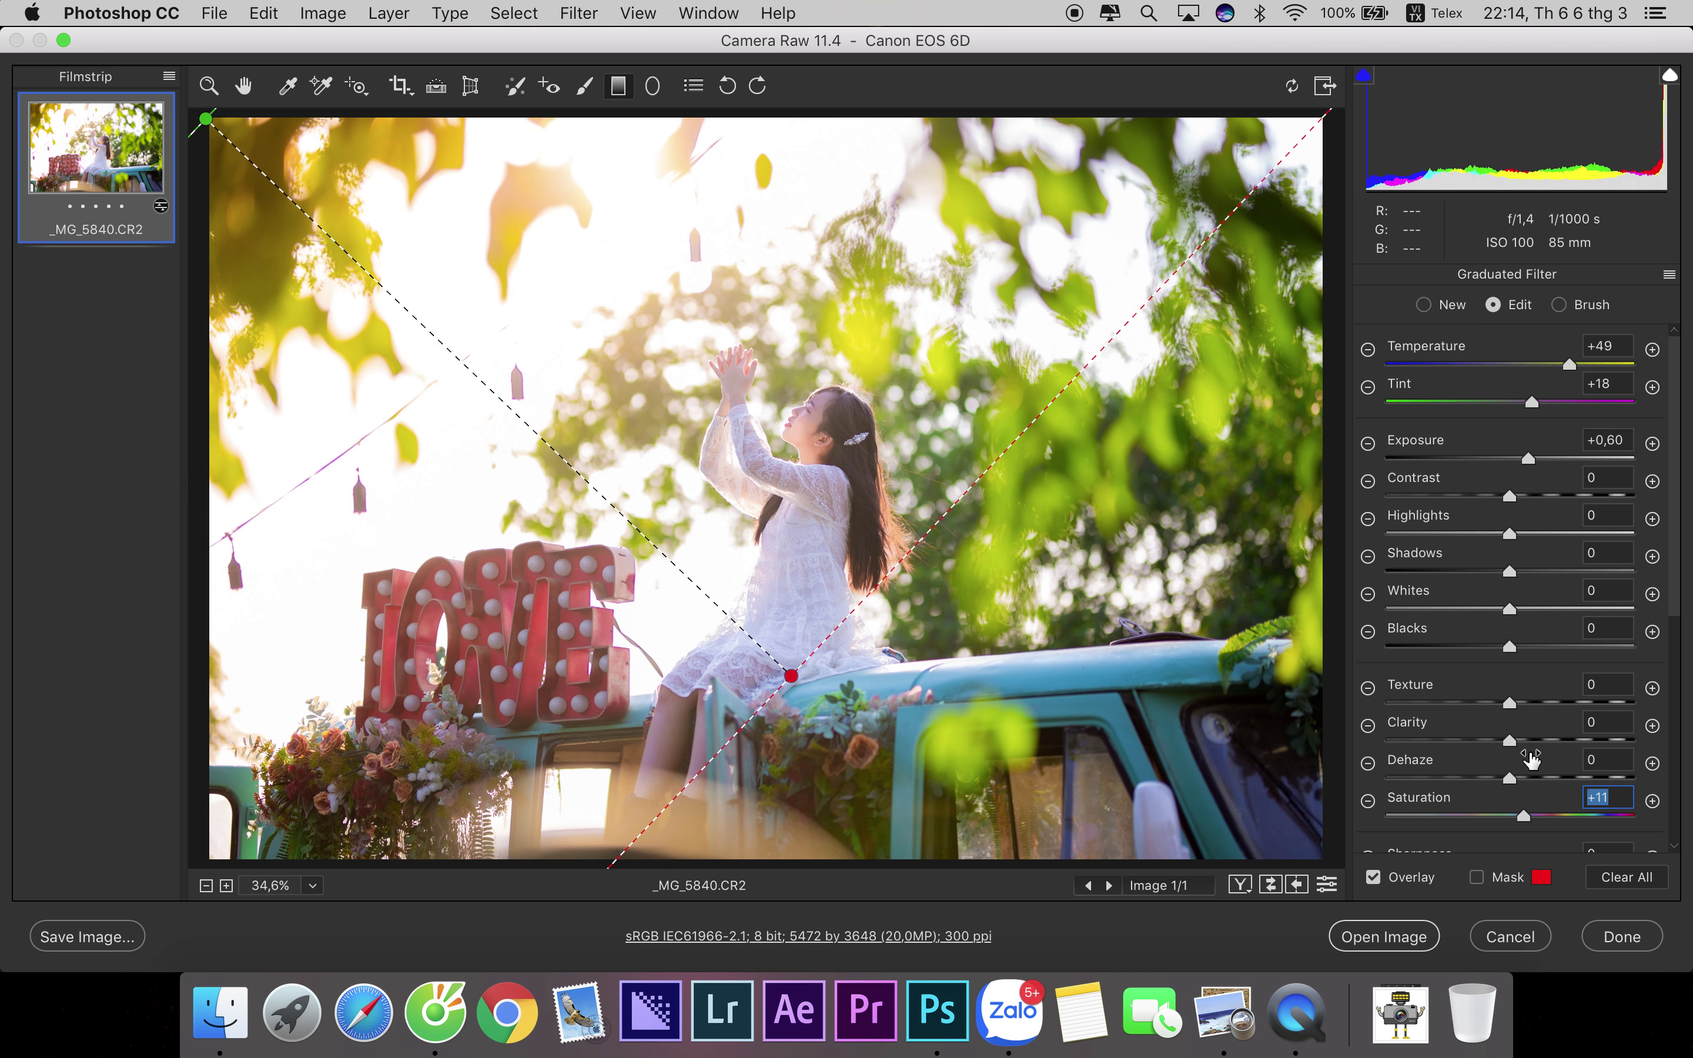
pyautogui.scroll(-3, 1528, 761)
pyautogui.scroll(3, 1521, 668)
pyautogui.moveTo(1512, 408); pyautogui.dragTo(1487, 396)
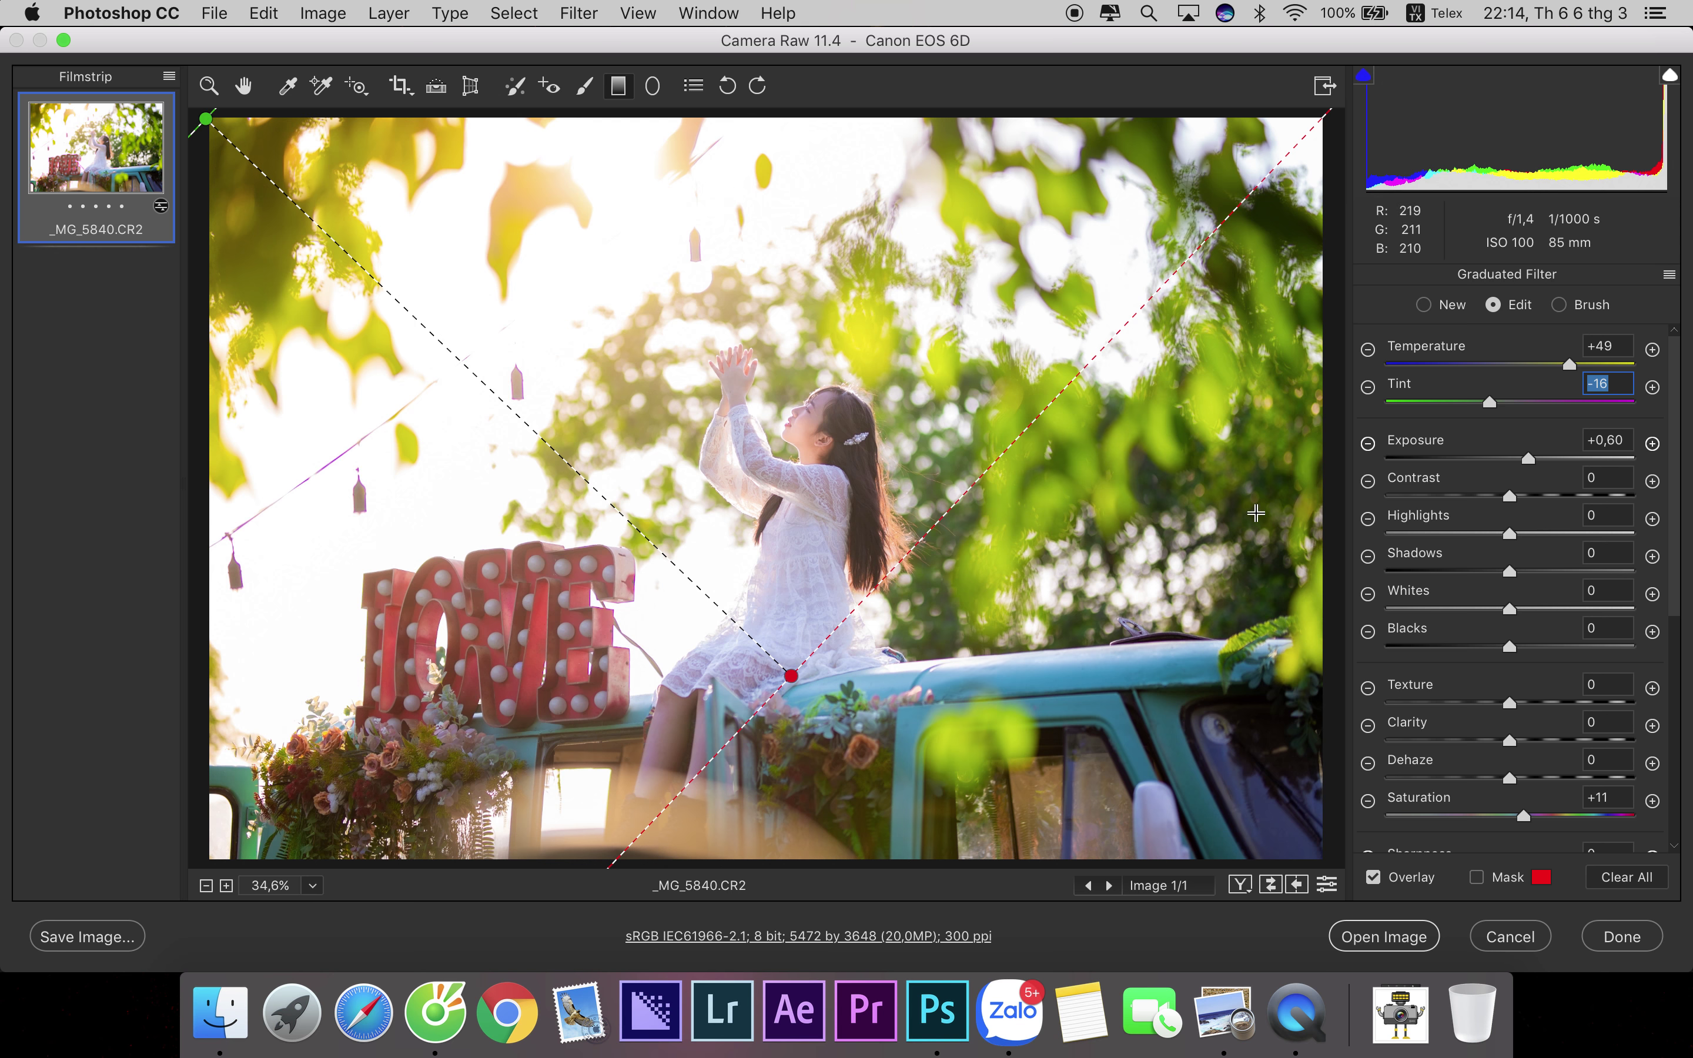
# - Paint over the foliage and the van with the Adjustment Brush and set its Temperature to +10
pyautogui.click(585, 89)
pyautogui.moveTo(1101, 556); pyautogui.dragTo(1154, 552)
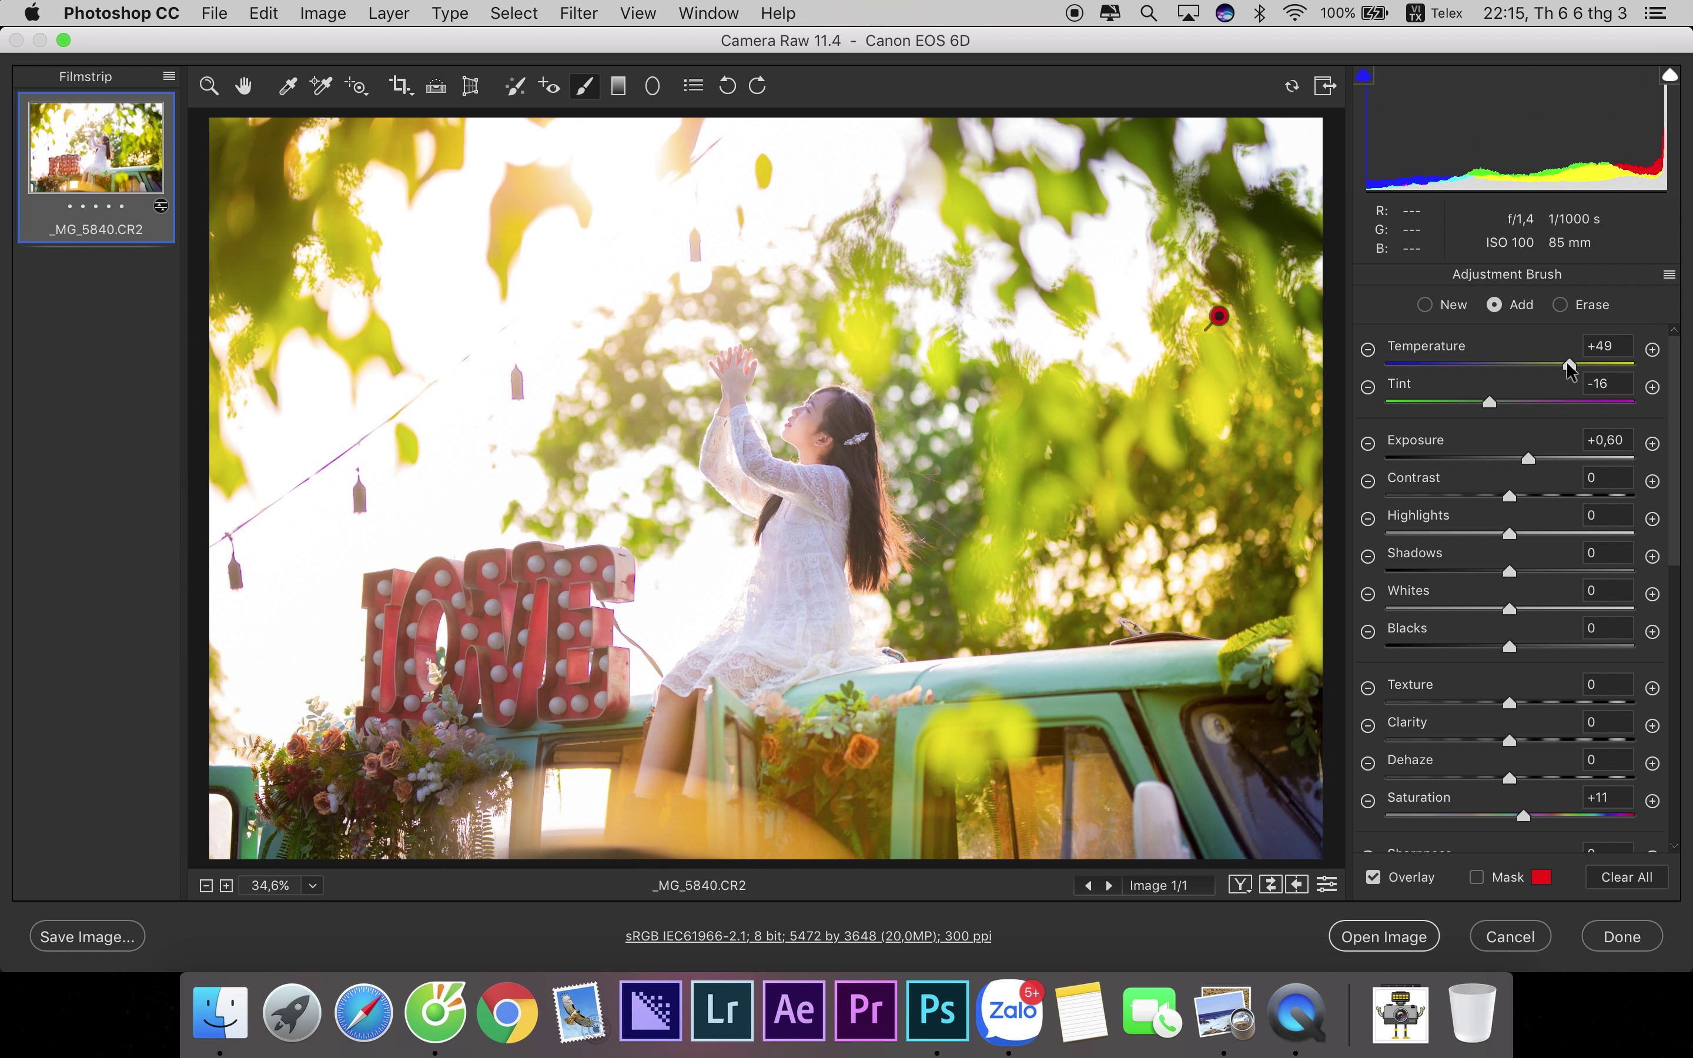
pyautogui.moveTo(1569, 365); pyautogui.dragTo(1539, 373)
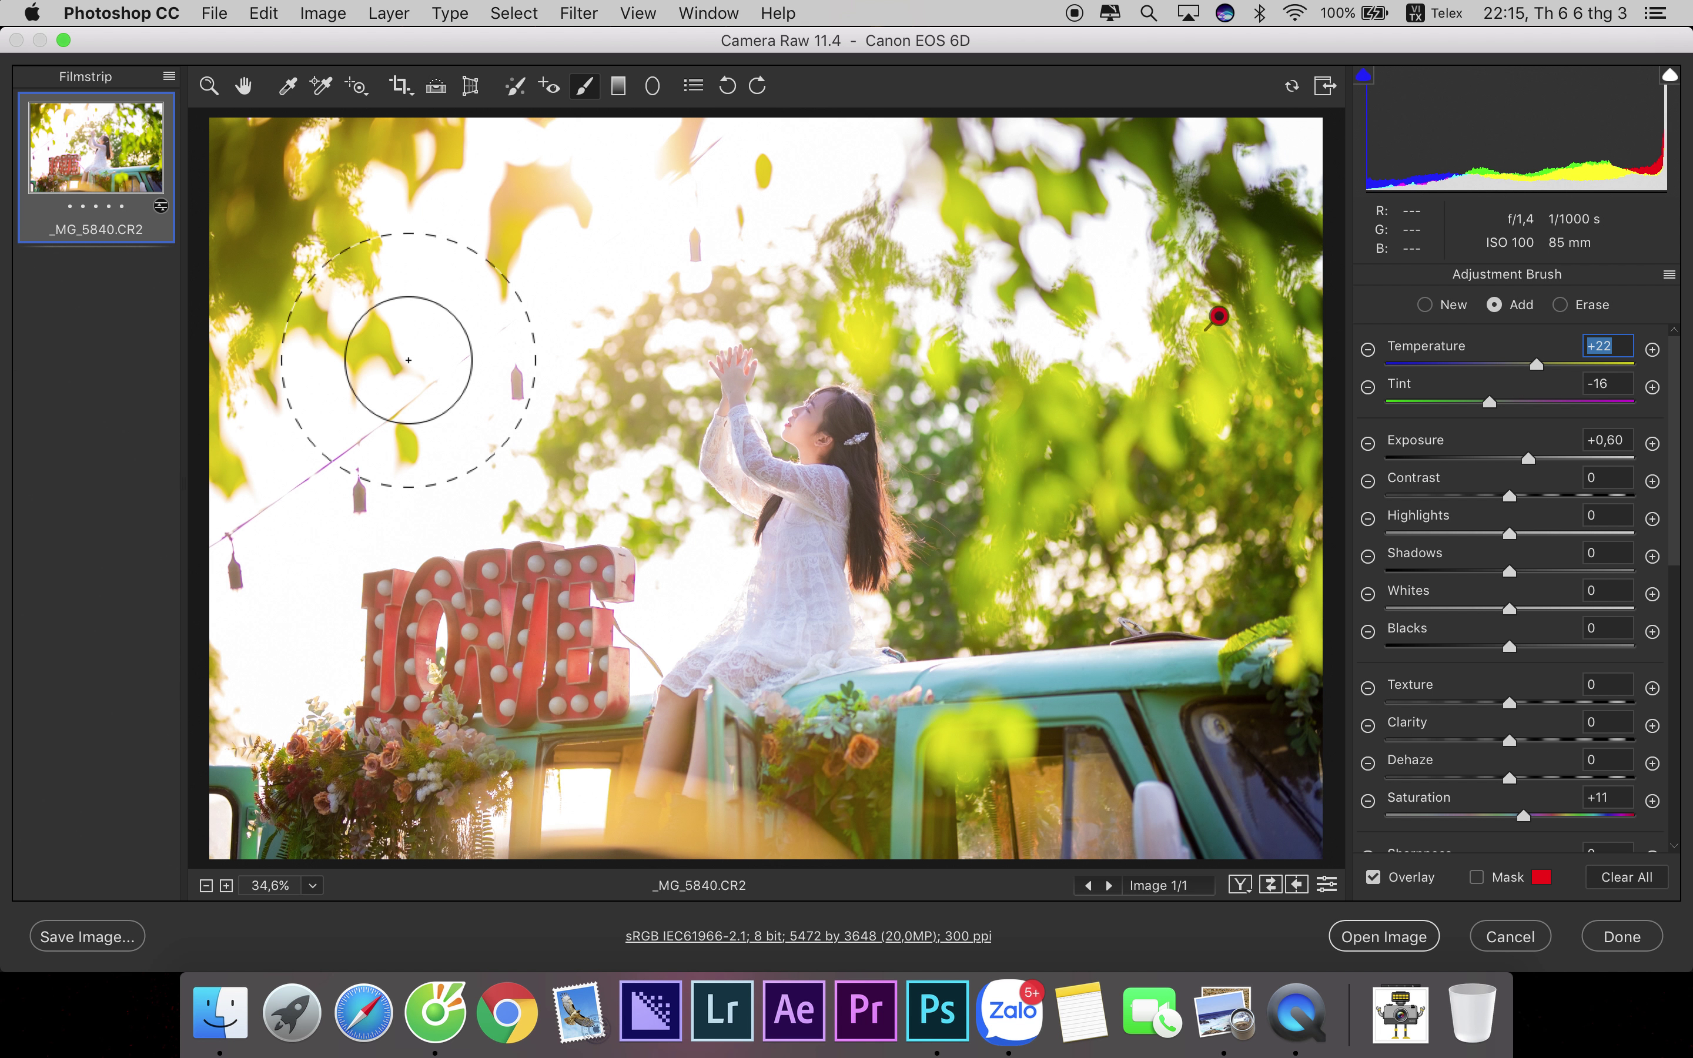
pyautogui.click(1521, 365)
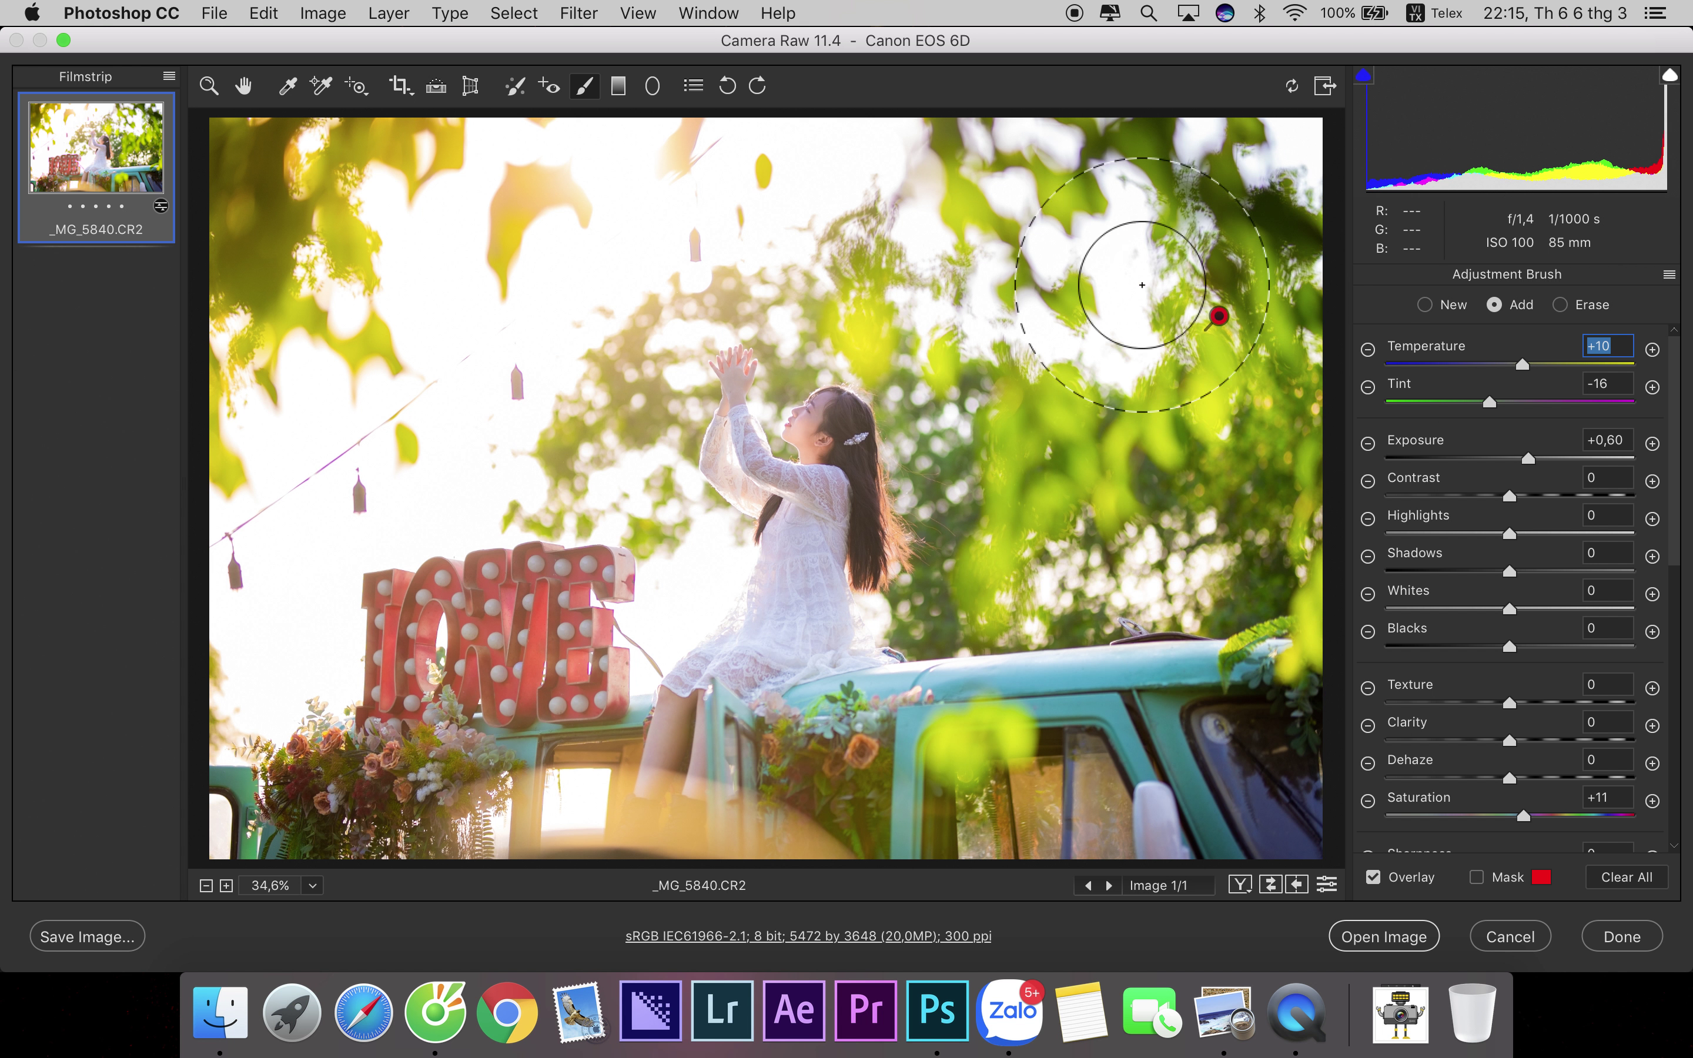
pyautogui.click(208, 85)
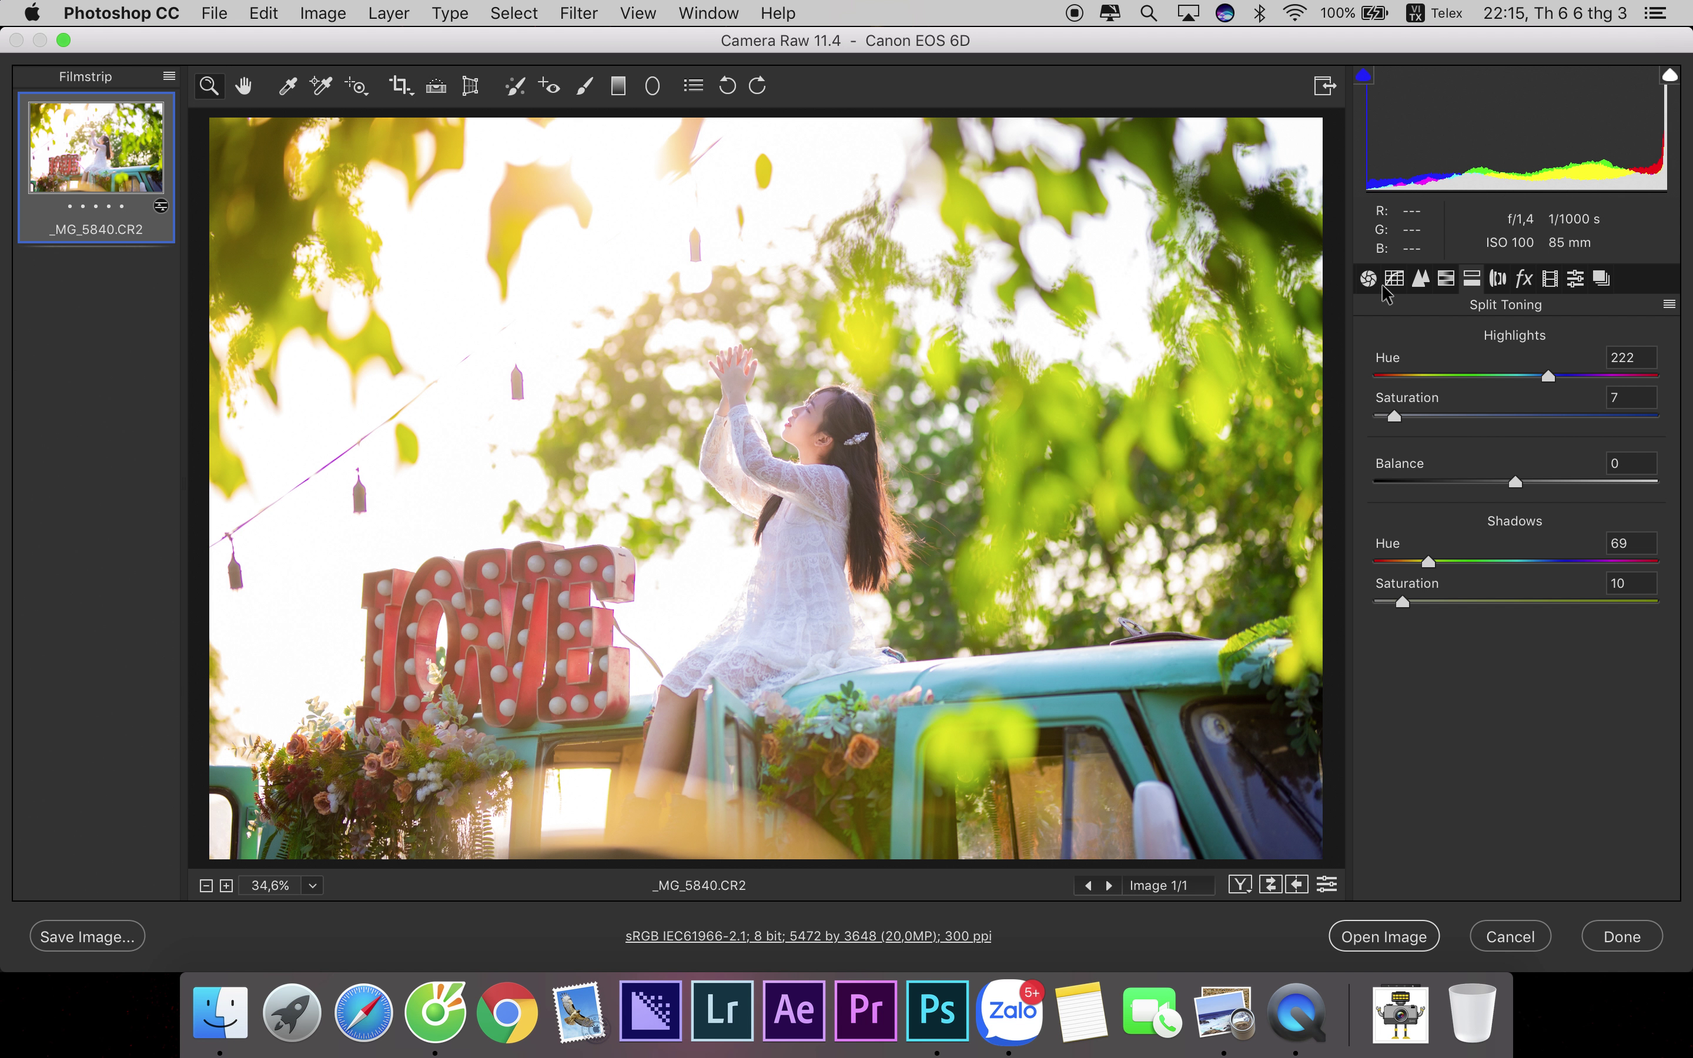
# - In Calibration, set the Green Primary Hue to -12 and the Blue Primary Hue to +15
pyautogui.click(1549, 279)
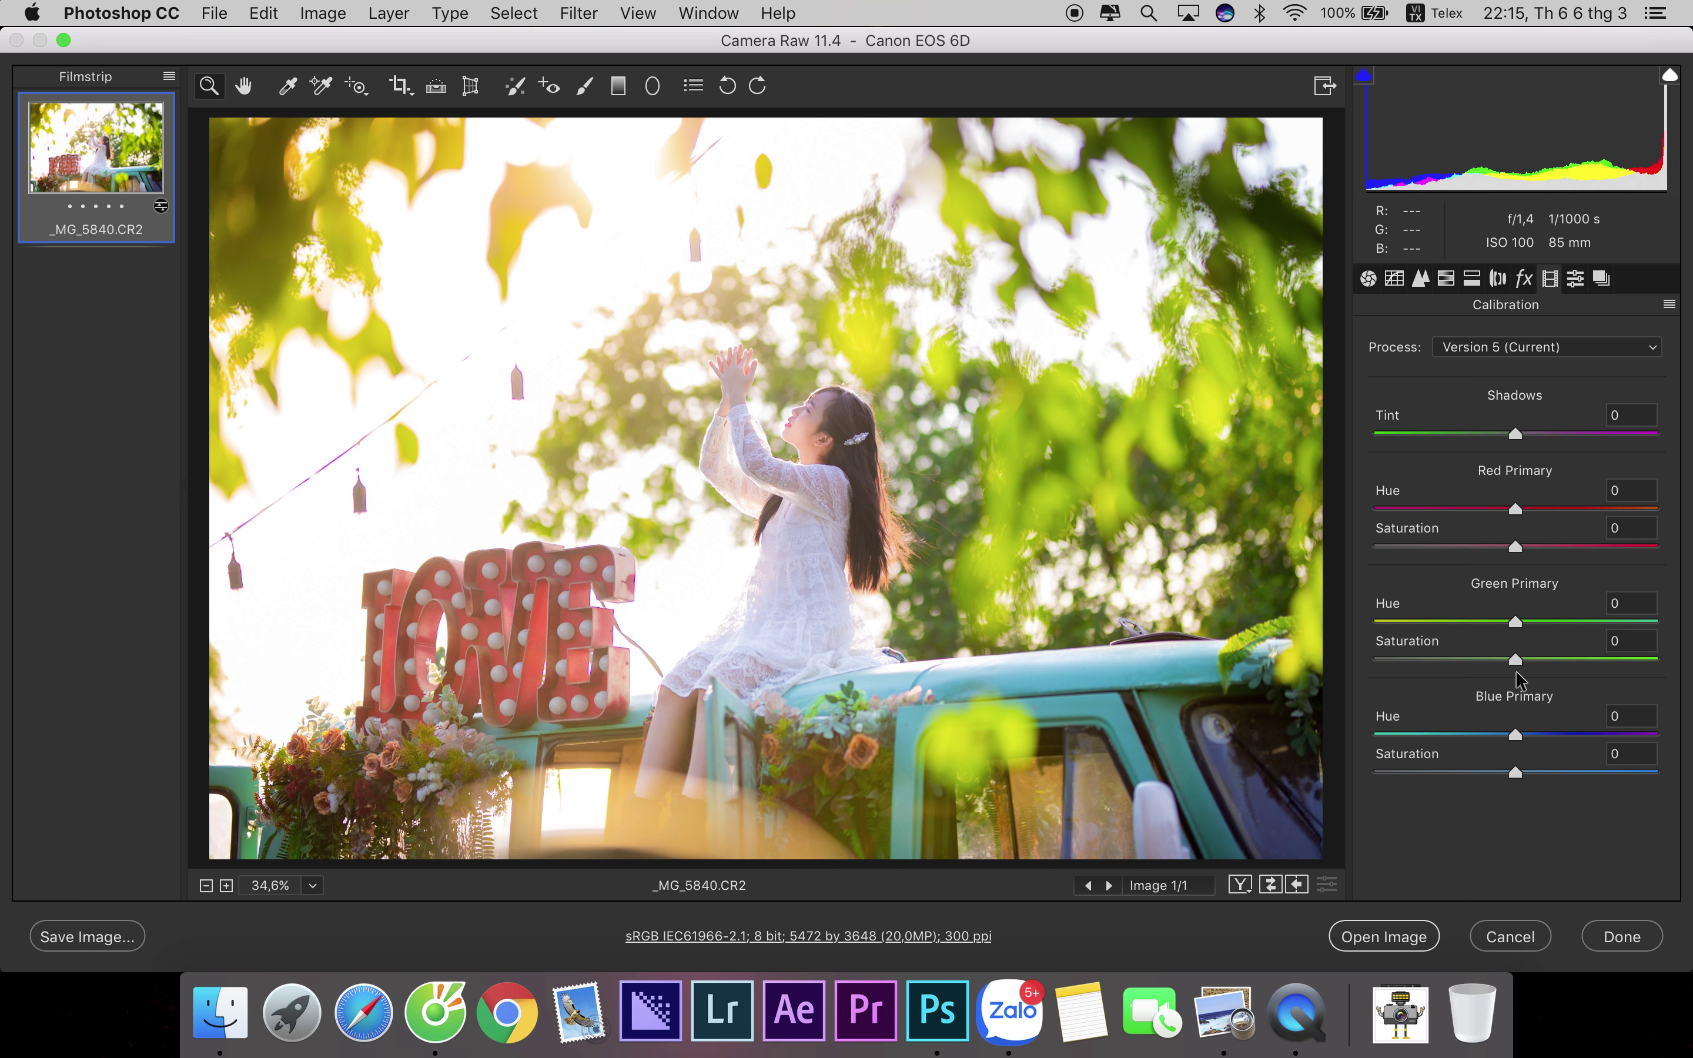
pyautogui.click(1519, 622)
pyautogui.moveTo(1520, 619)
pyautogui.mouseDown()
pyautogui.moveTo(1542, 621)
pyautogui.moveTo(1486, 621)
pyautogui.moveTo(1503, 620)
pyautogui.mouseUp()
pyautogui.moveTo(1522, 737); pyautogui.dragTo(1542, 732)
# - Try shifting the Red Primary Hue to -33 and +4, and reset it to 0
pyautogui.moveTo(1515, 509); pyautogui.dragTo(1470, 511)
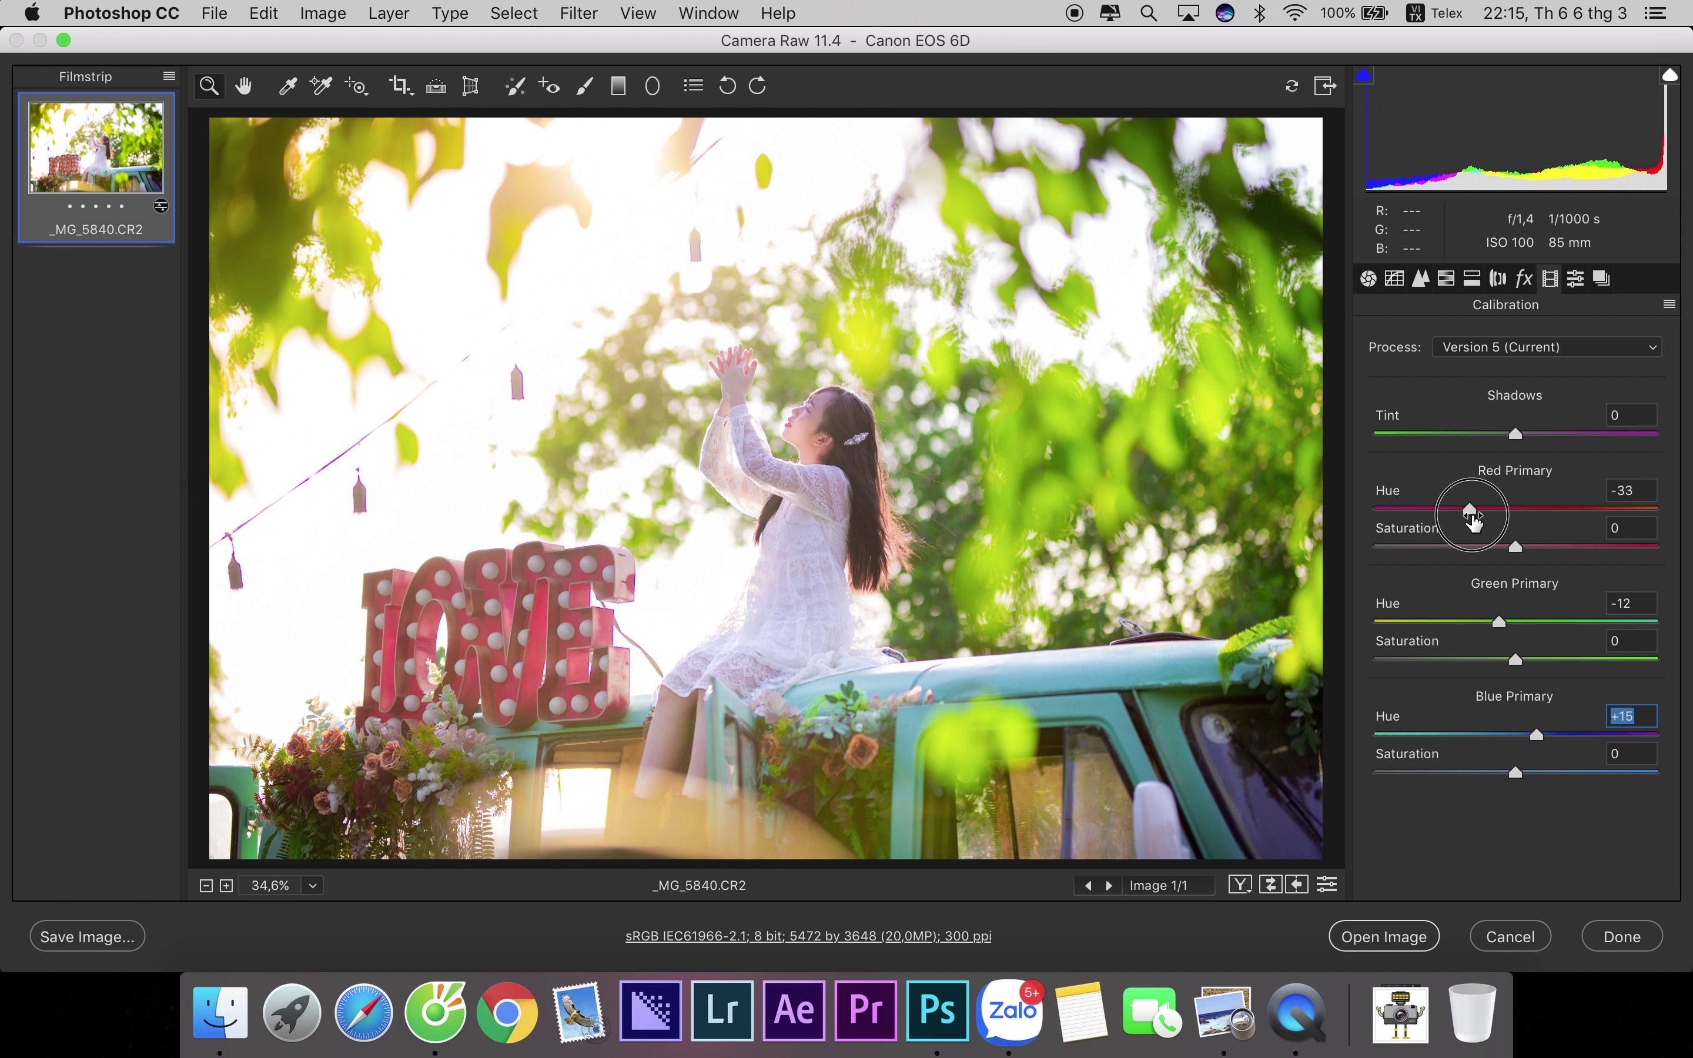
pyautogui.moveTo(1475, 519); pyautogui.dragTo(1527, 530)
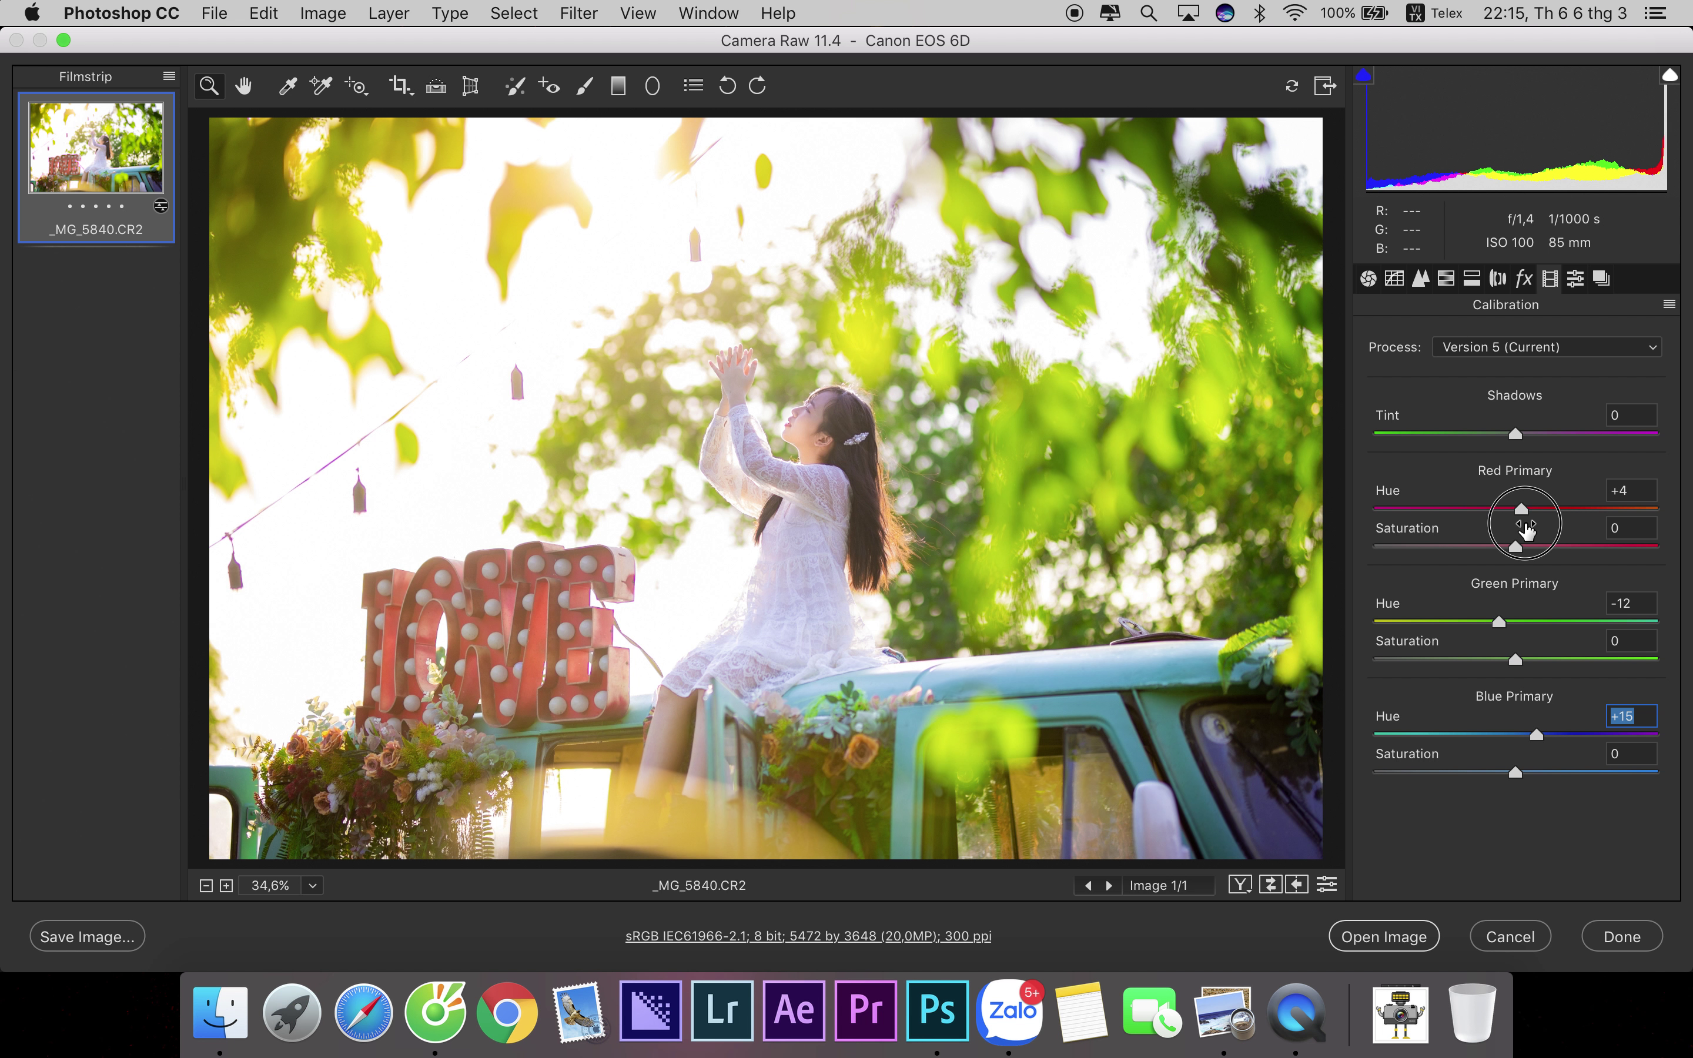
pyautogui.doubleClick(1522, 530)
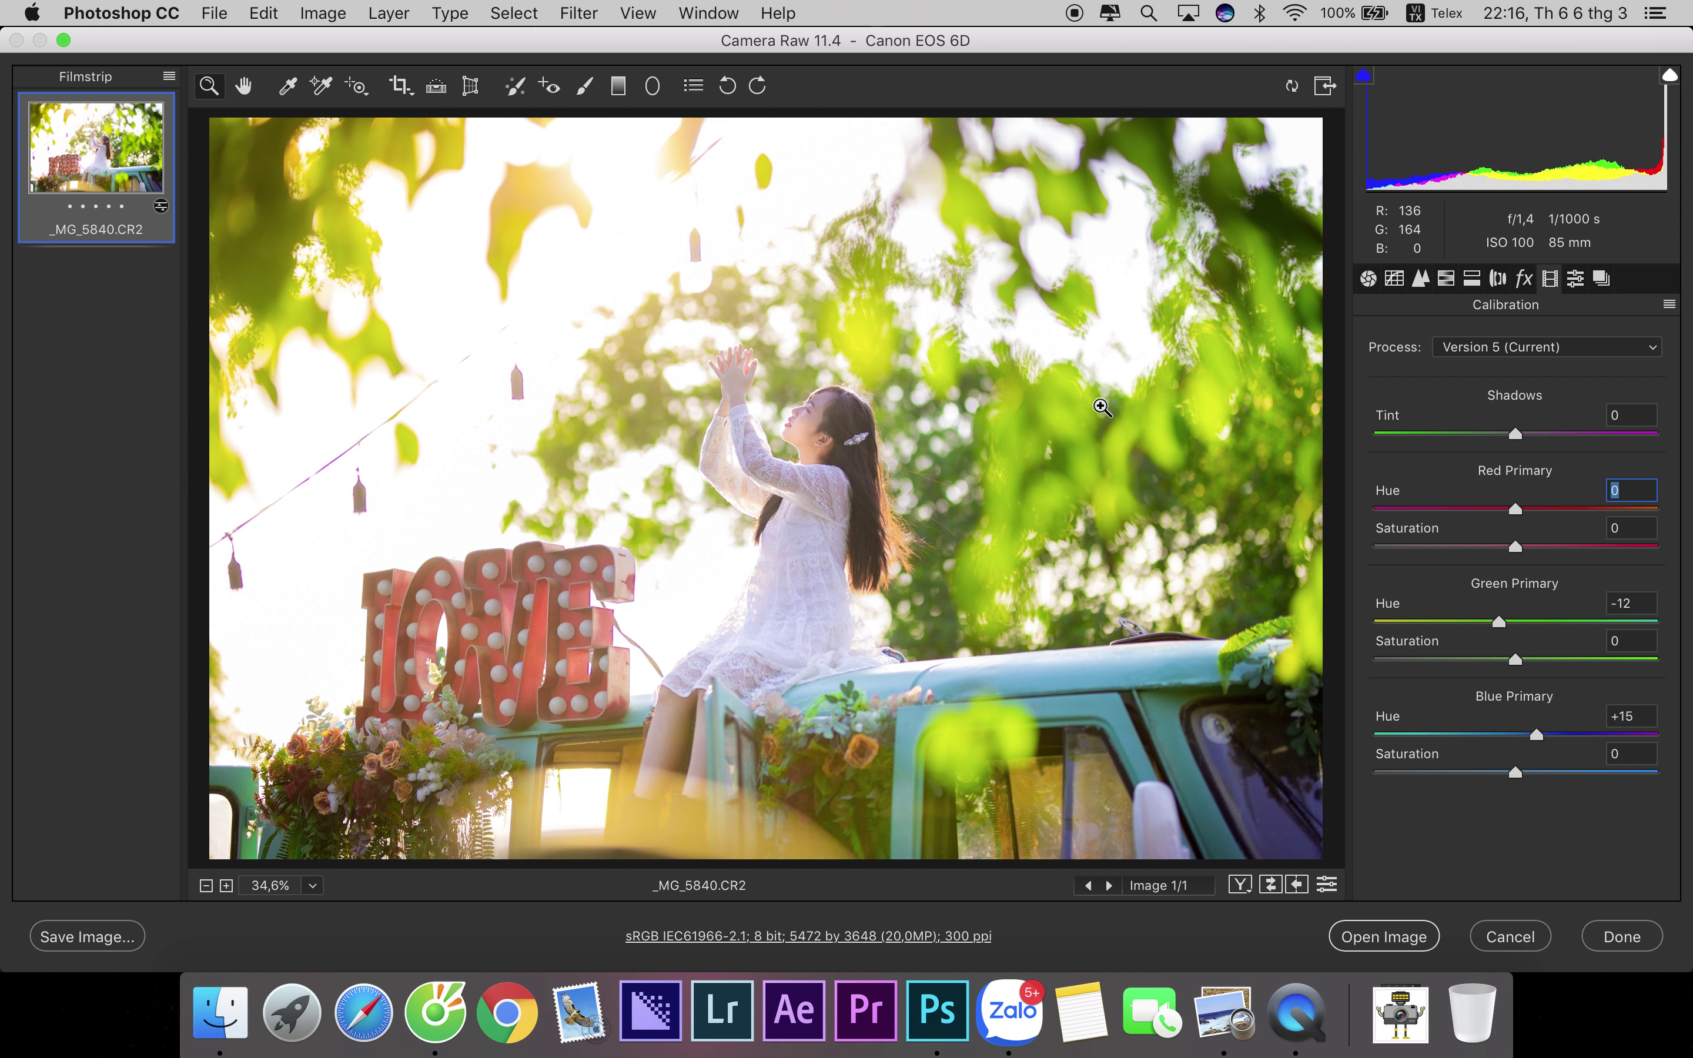
# - Shape the RGB point curve into an S, anchoring the midtones, raising the highlights and lowering the shadows to input 70, output 55
pyautogui.click(1394, 279)
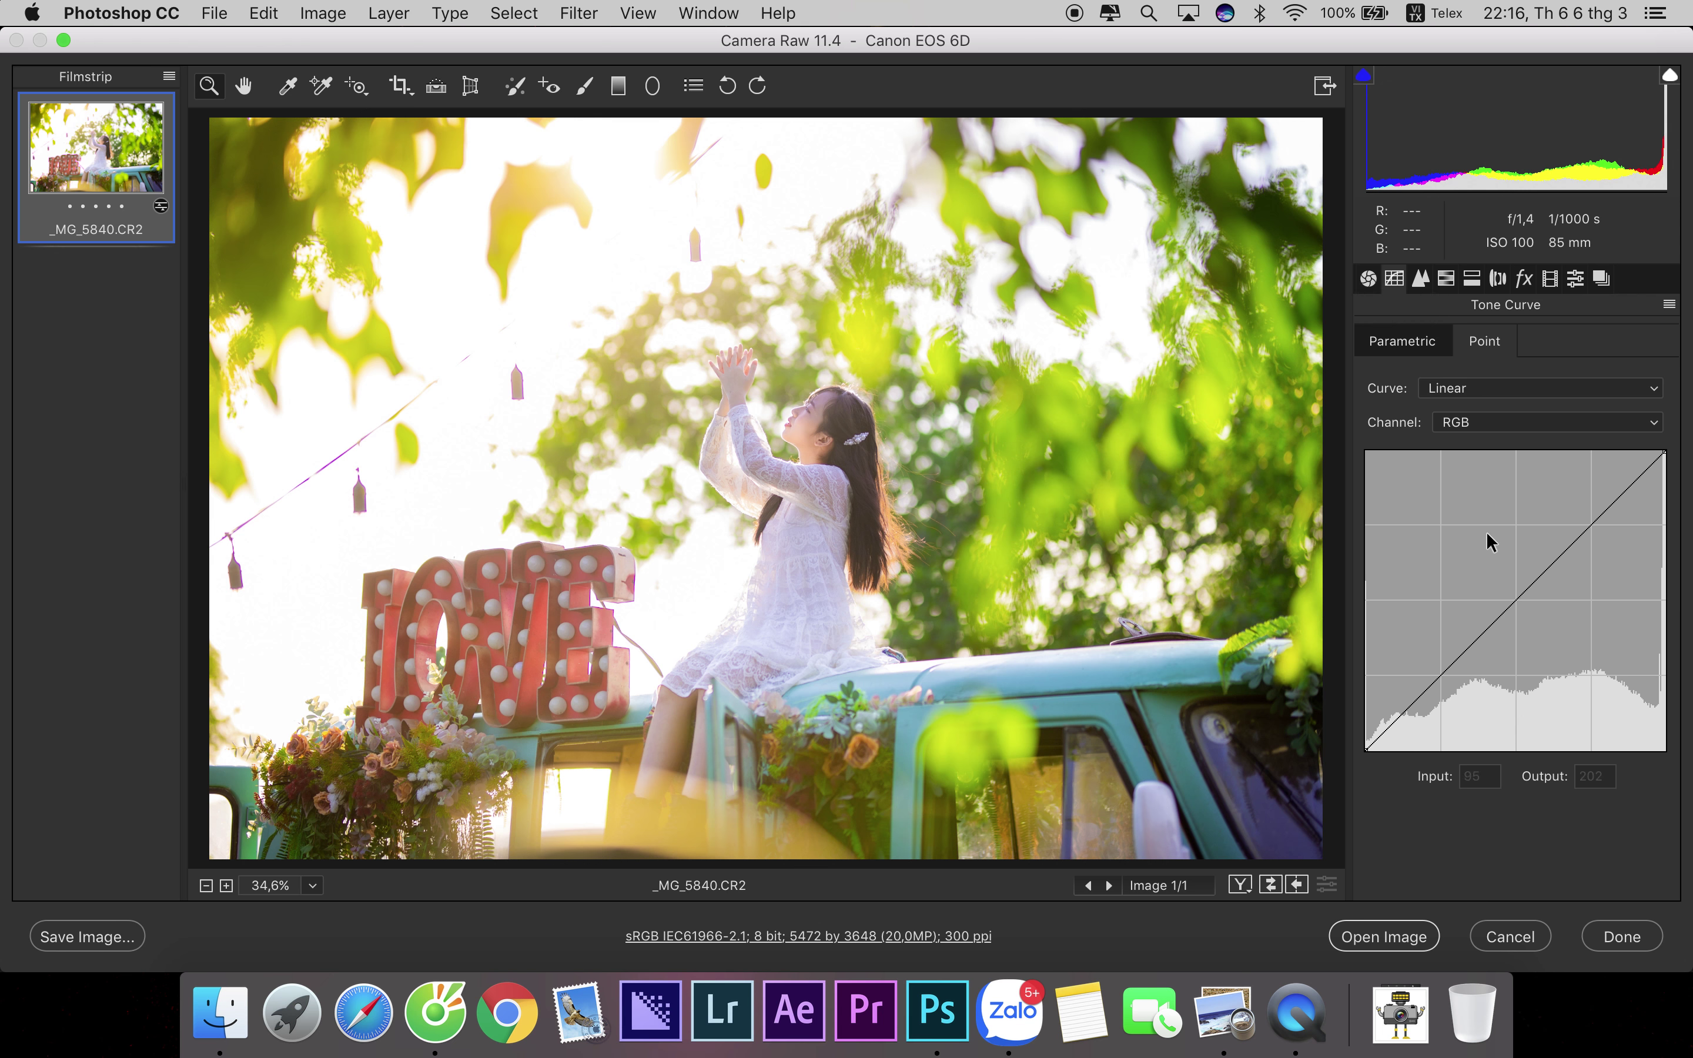
pyautogui.click(1515, 603)
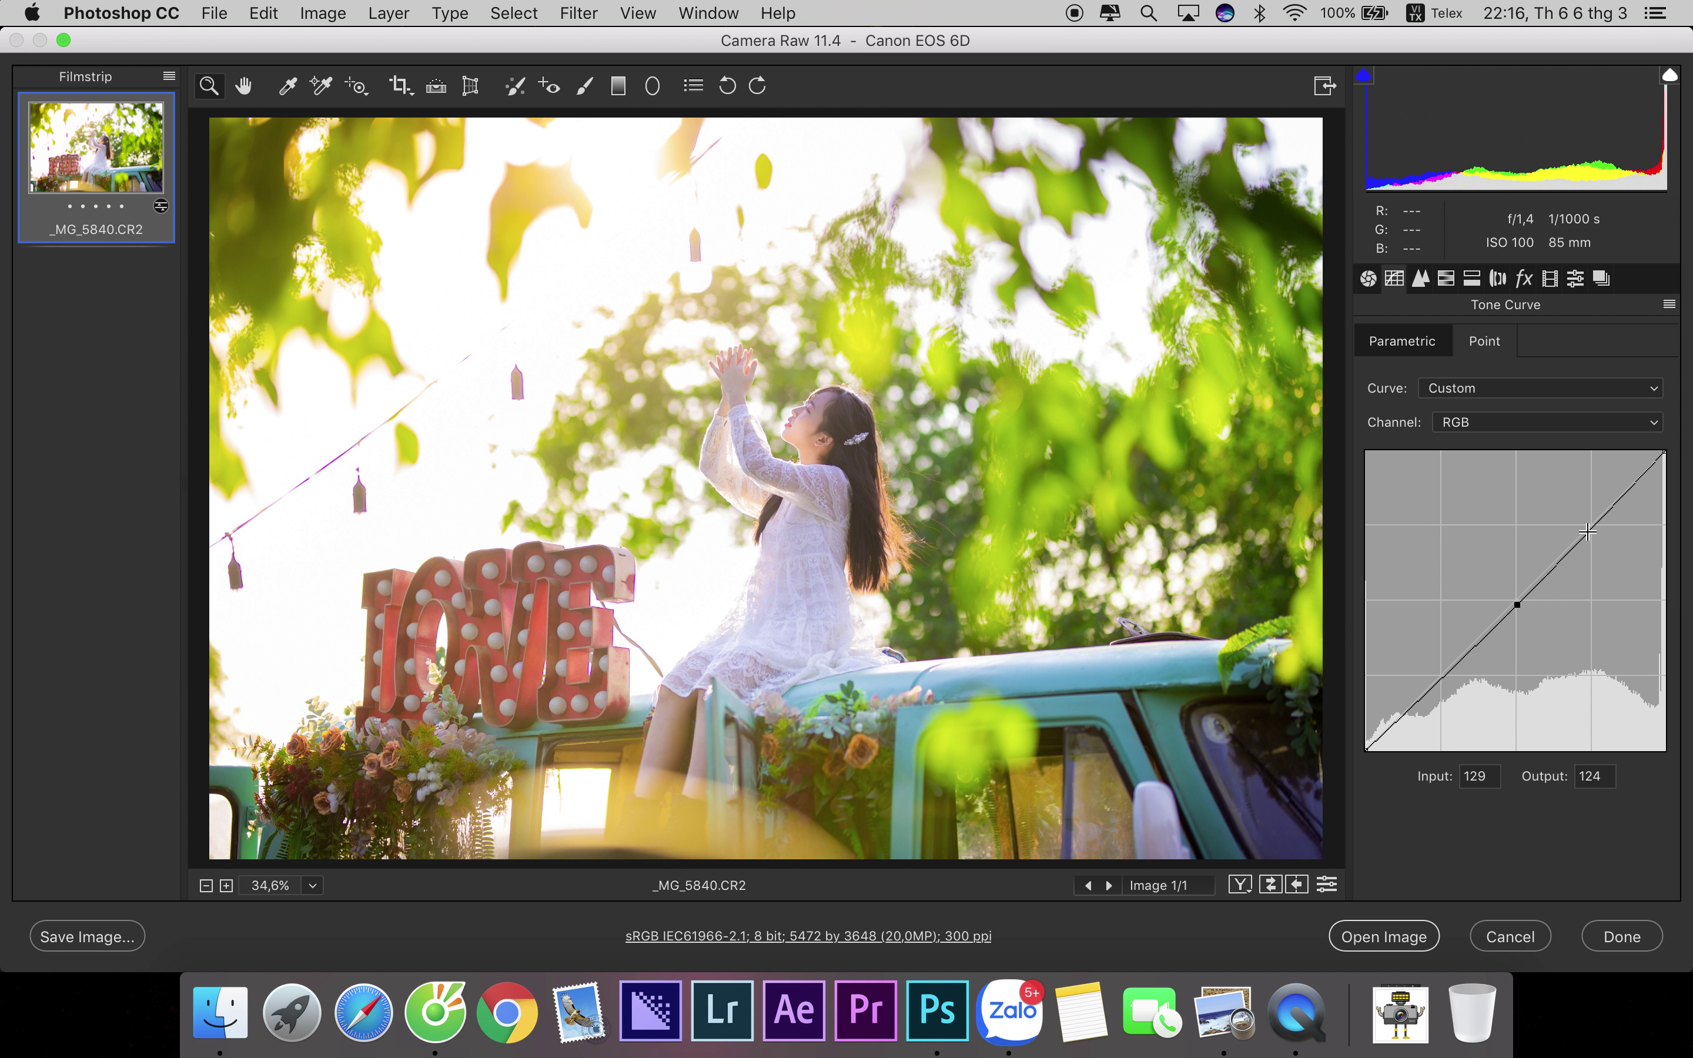
pyautogui.moveTo(1587, 532); pyautogui.dragTo(1579, 521)
pyautogui.moveTo(1445, 680); pyautogui.dragTo(1446, 685)
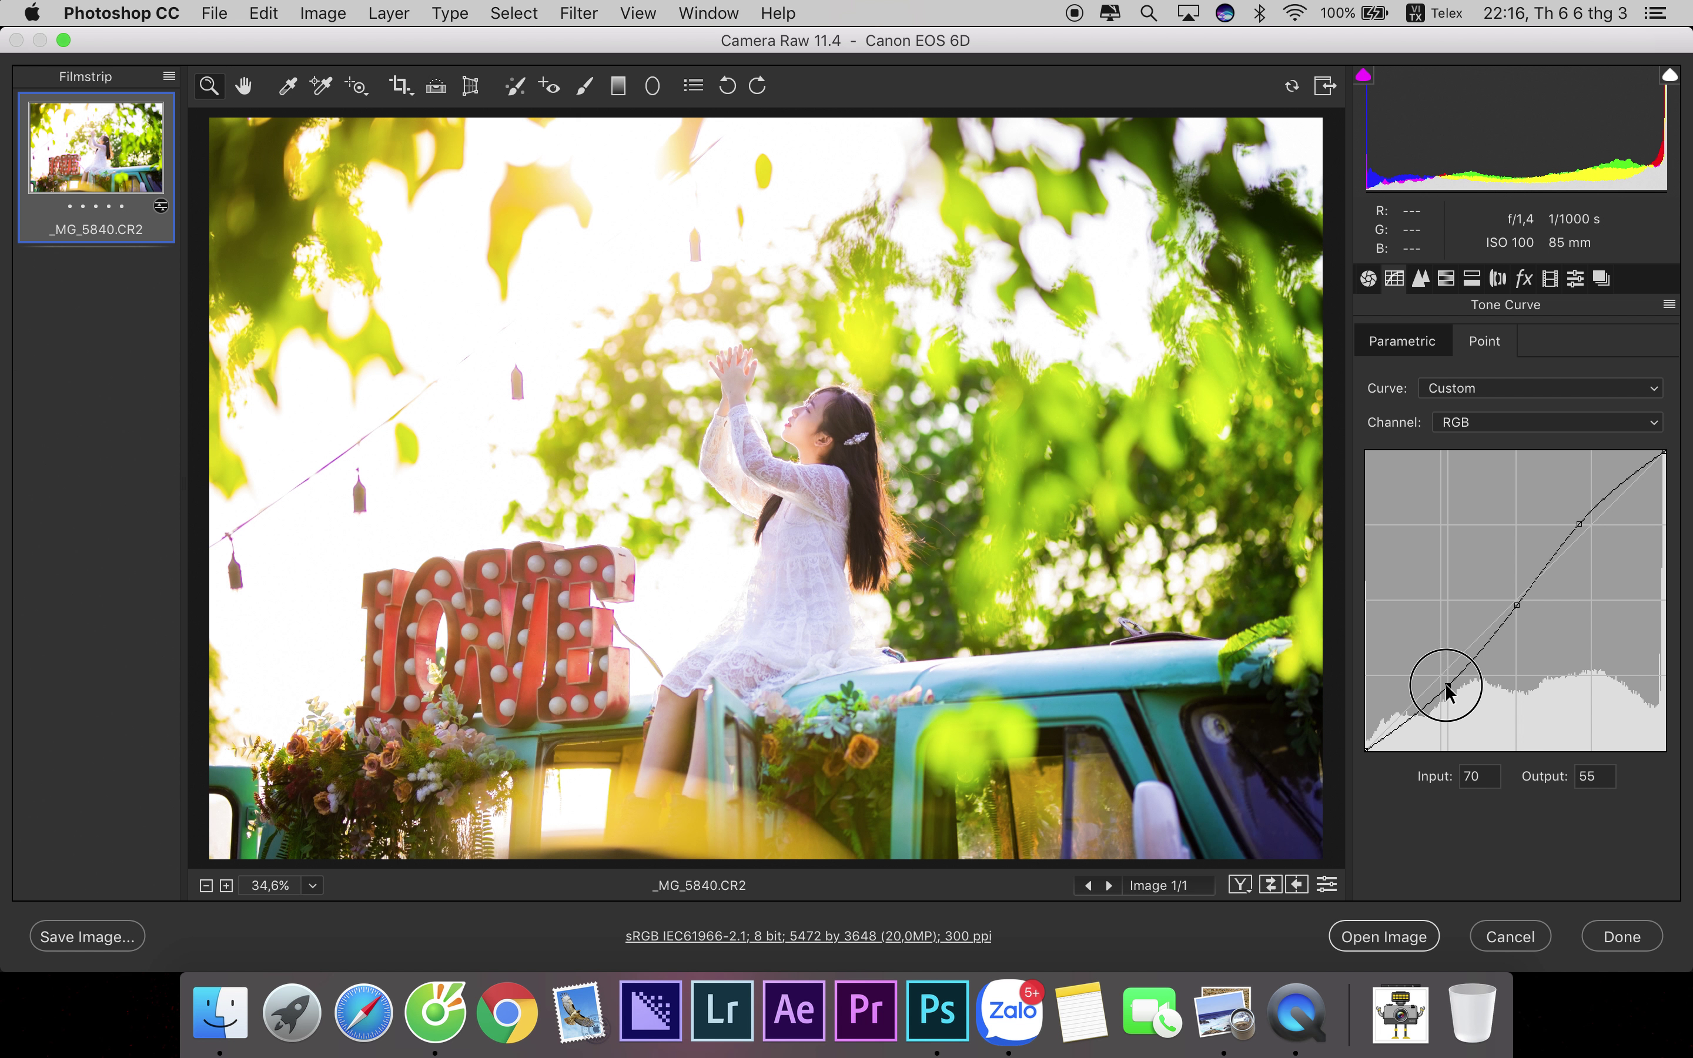
# - In the Basic adjustments, set Clarity to -9 and, with the before and after views side by side, lower Exposure to -0,35
pyautogui.click(1368, 278)
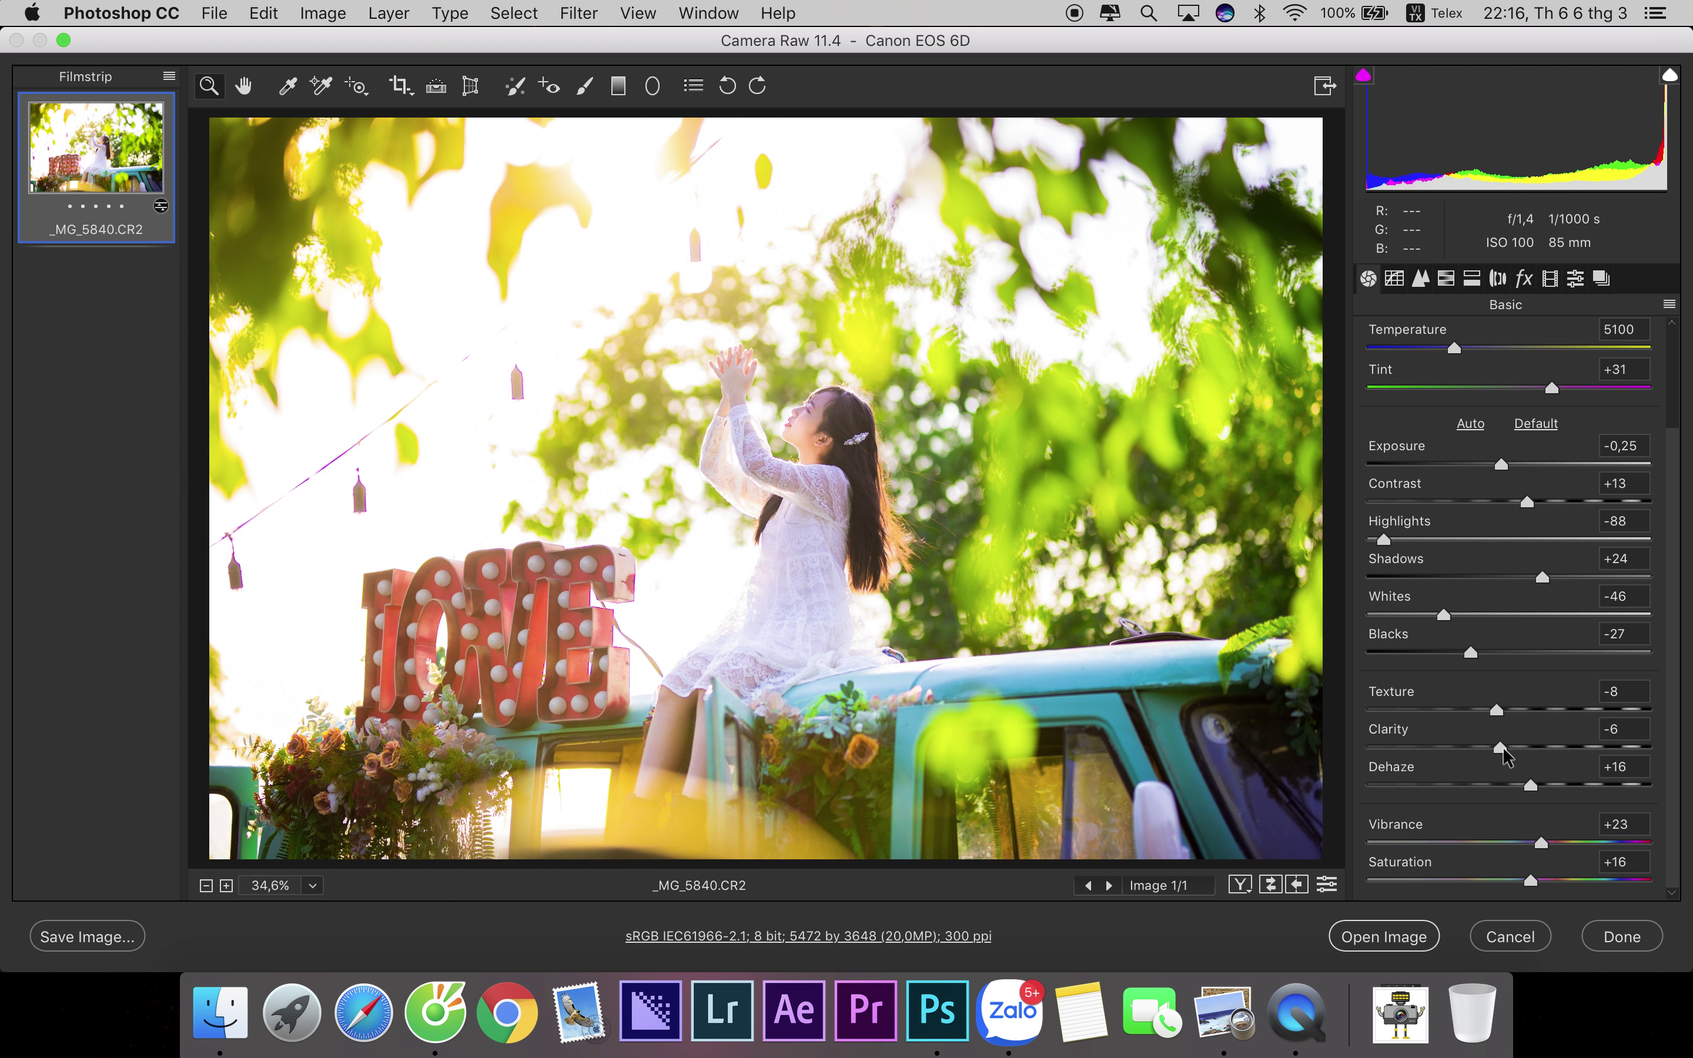
pyautogui.click(1497, 745)
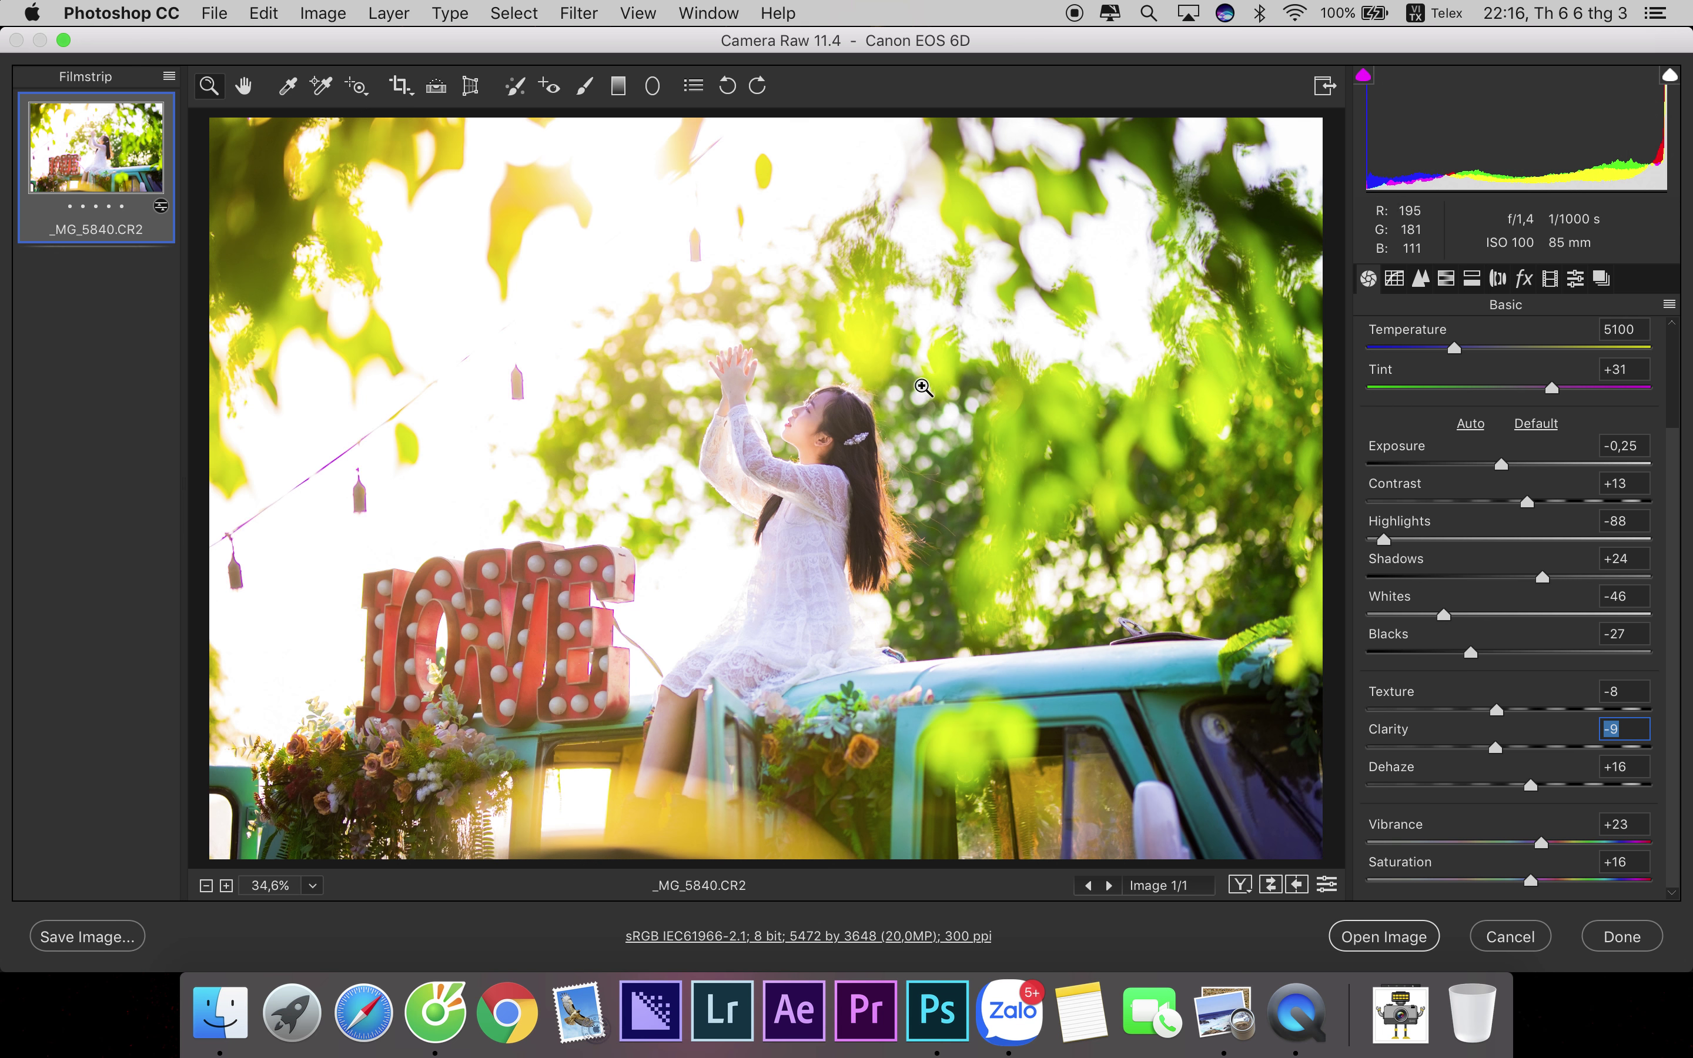
pyautogui.click(1238, 886)
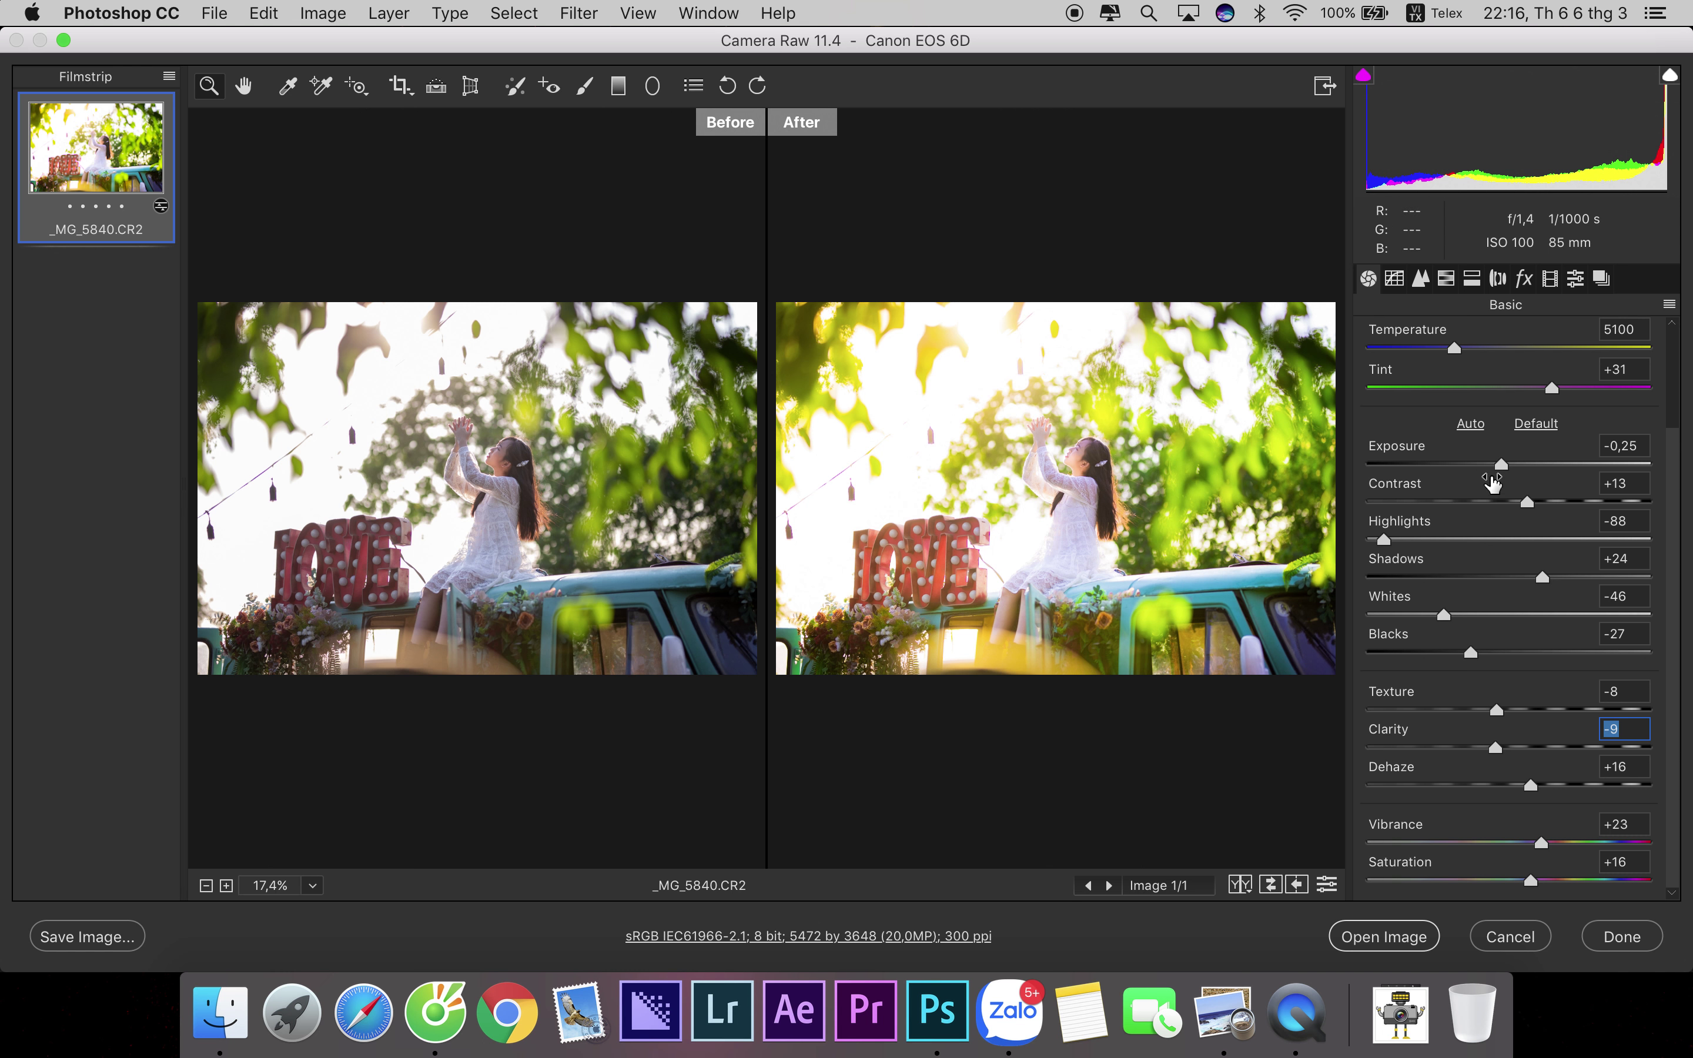
pyautogui.moveTo(1500, 456); pyautogui.dragTo(1494, 456)
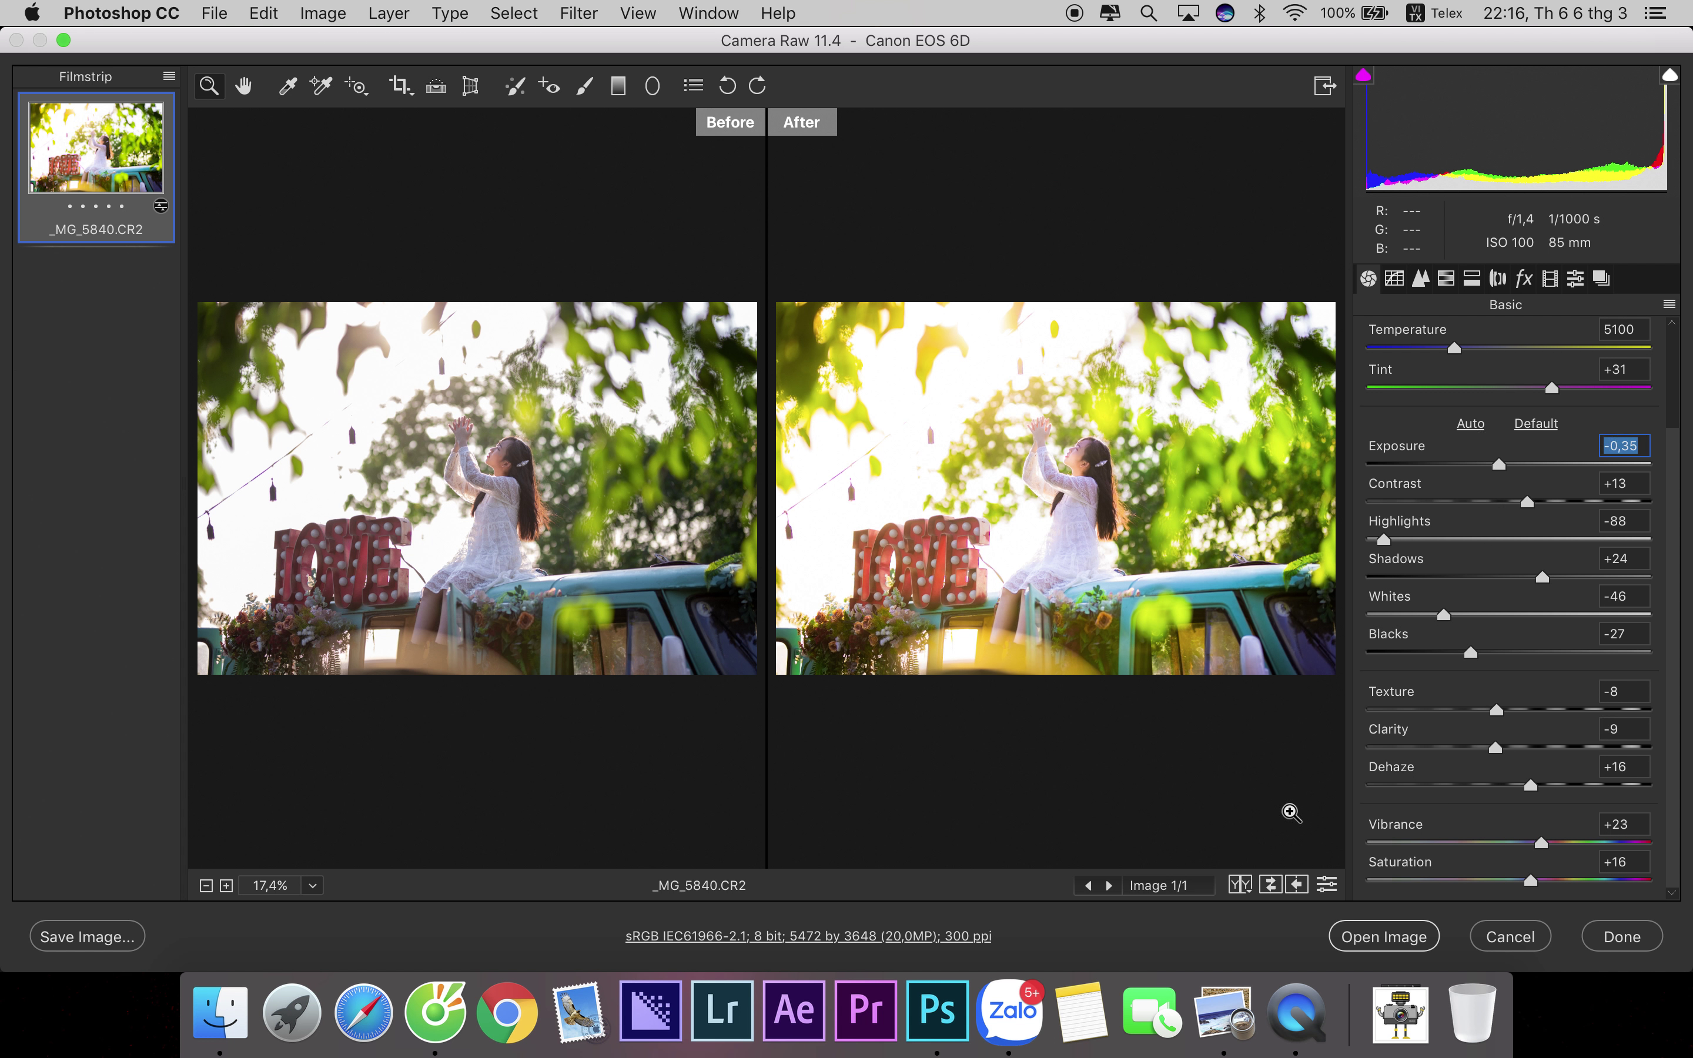
# - Return to the single image view and reduce the photo's overall Saturation to +13
pyautogui.click(1240, 885)
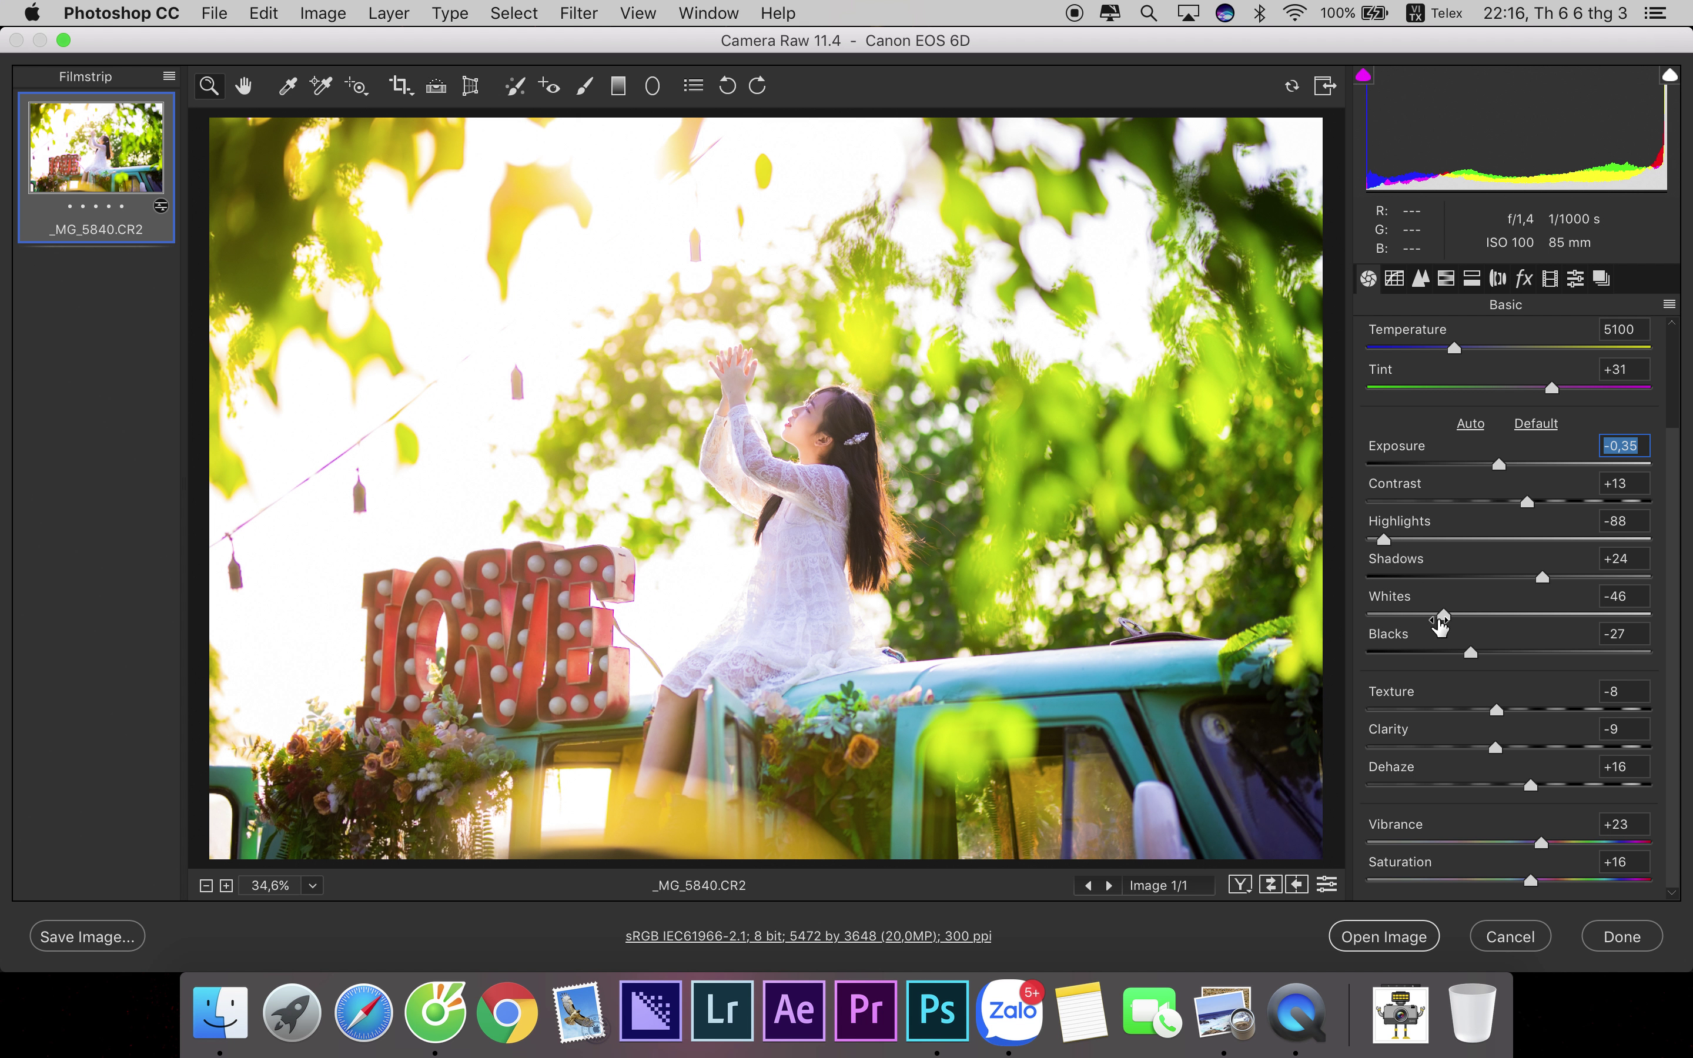
pyautogui.click(1531, 883)
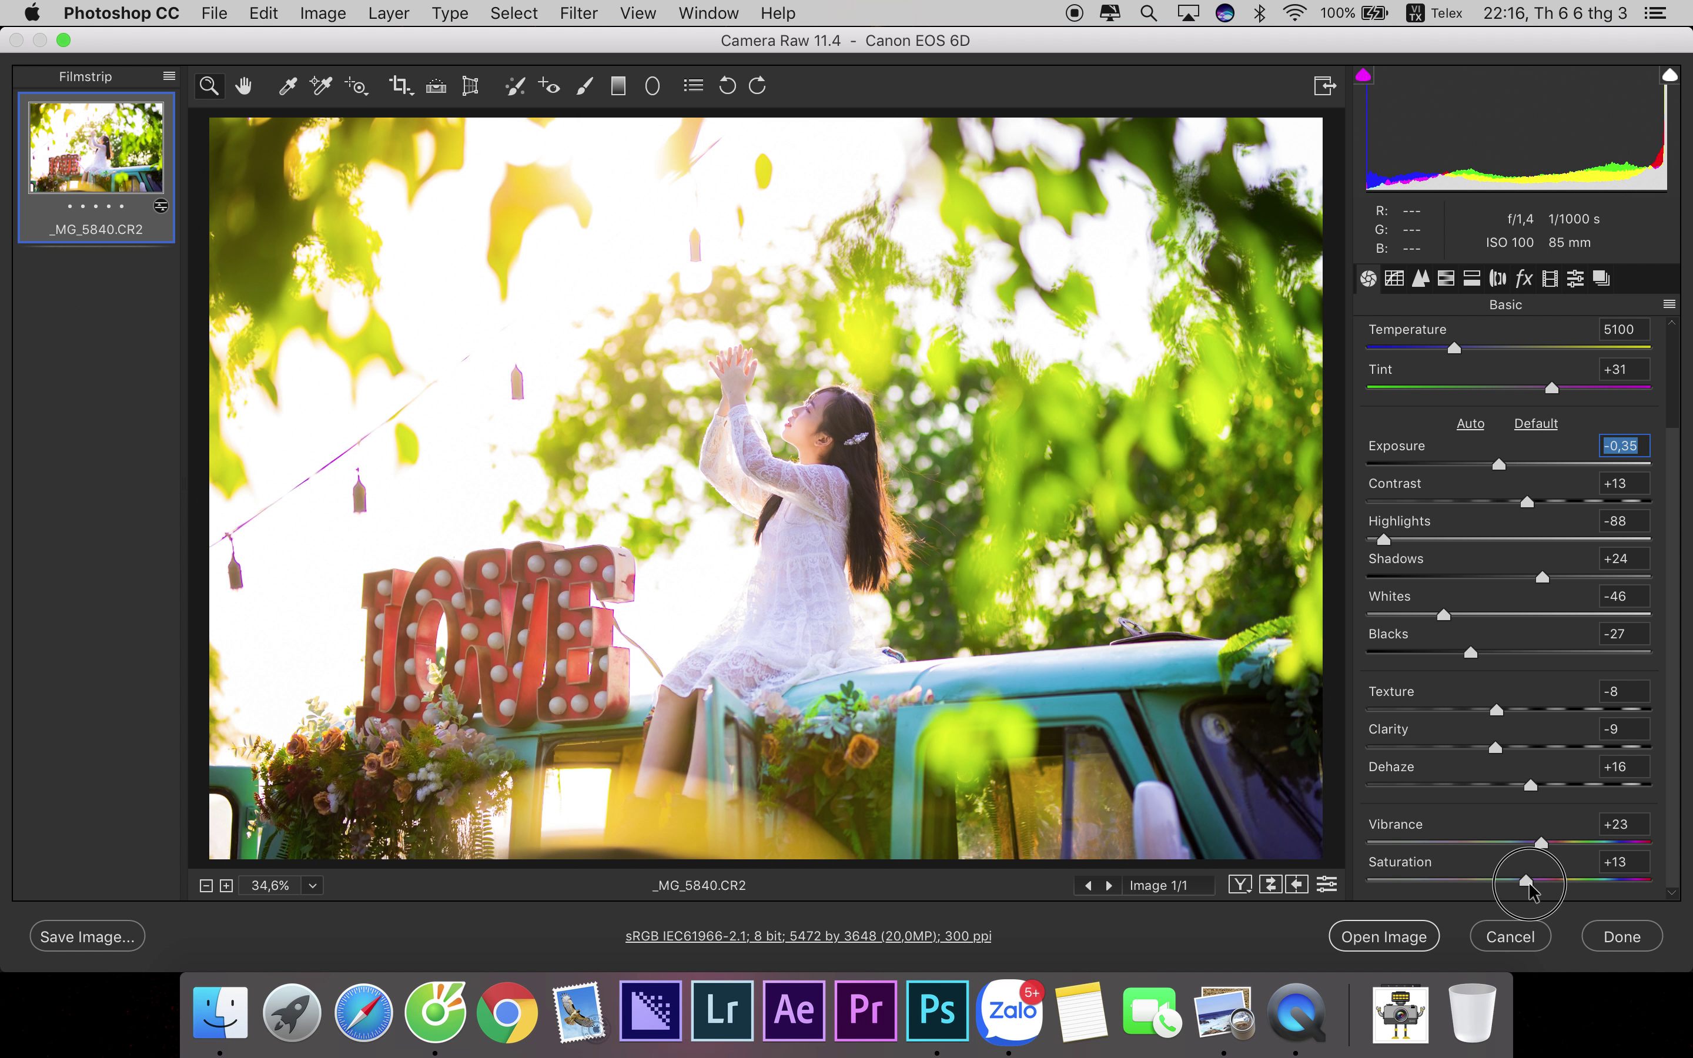
pyautogui.moveTo(1530, 881); pyautogui.dragTo(1529, 881)
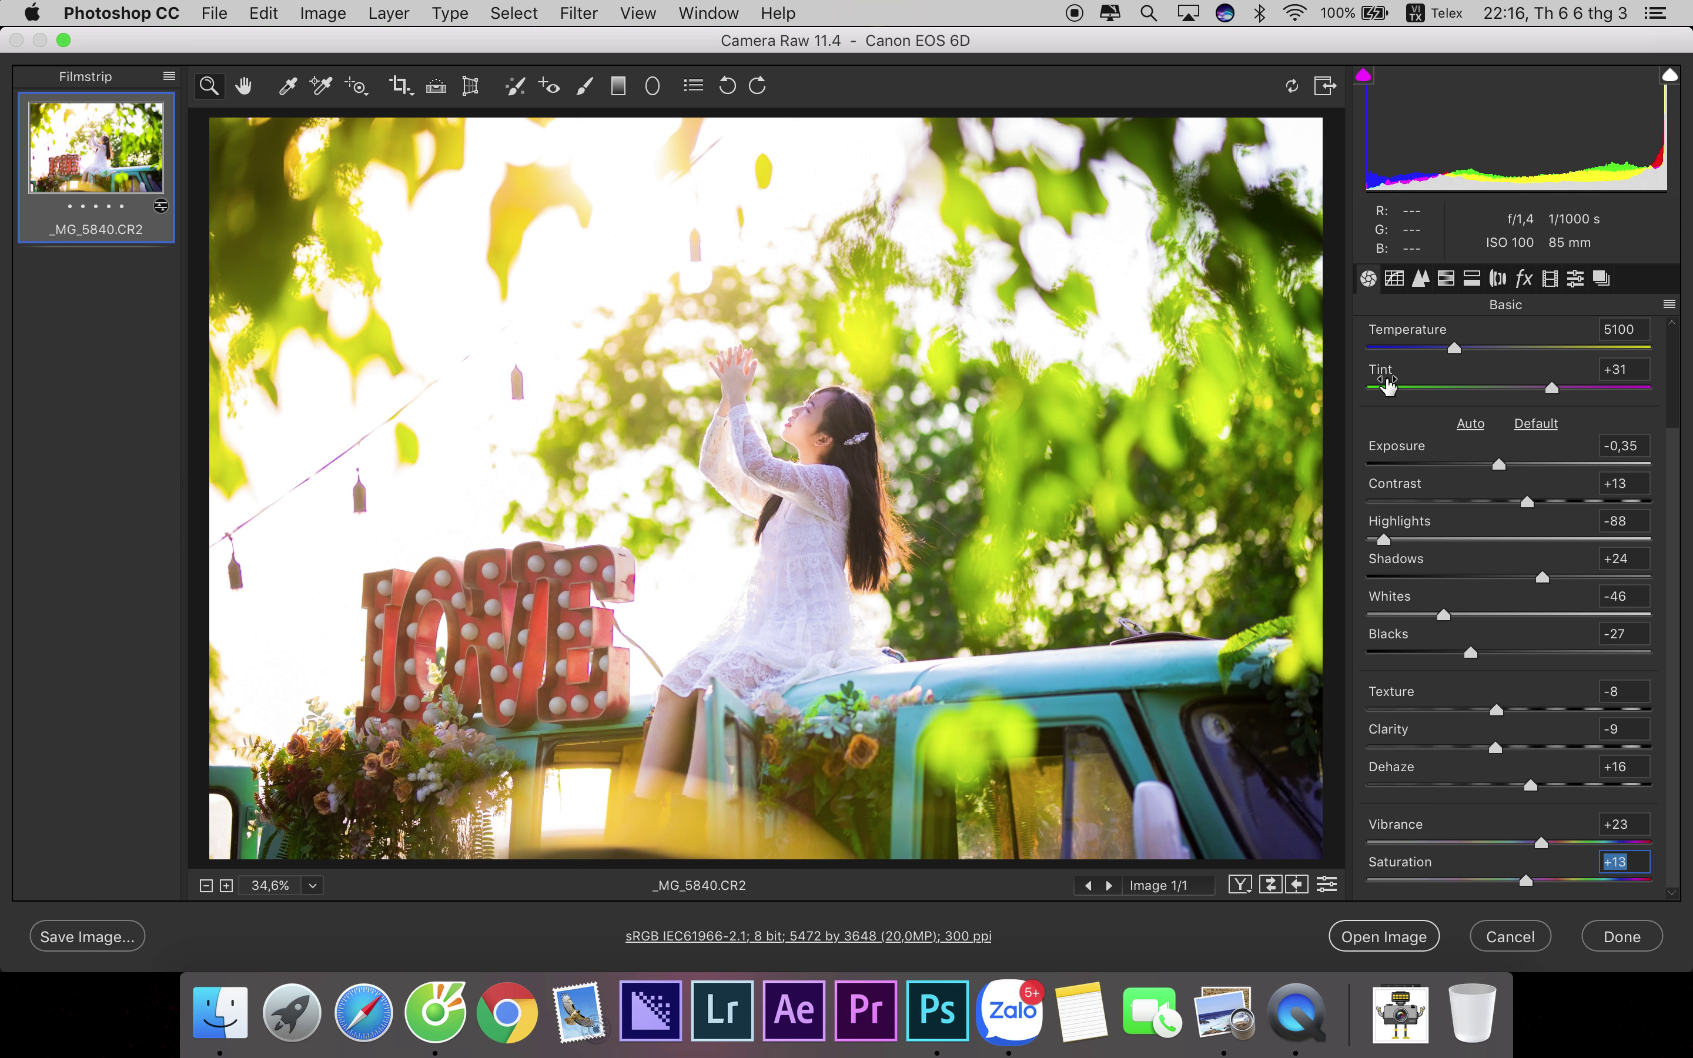
# - Compare the original and the graded portrait side by side, both enlarged and at a smaller zoom level
pyautogui.click(1245, 888)
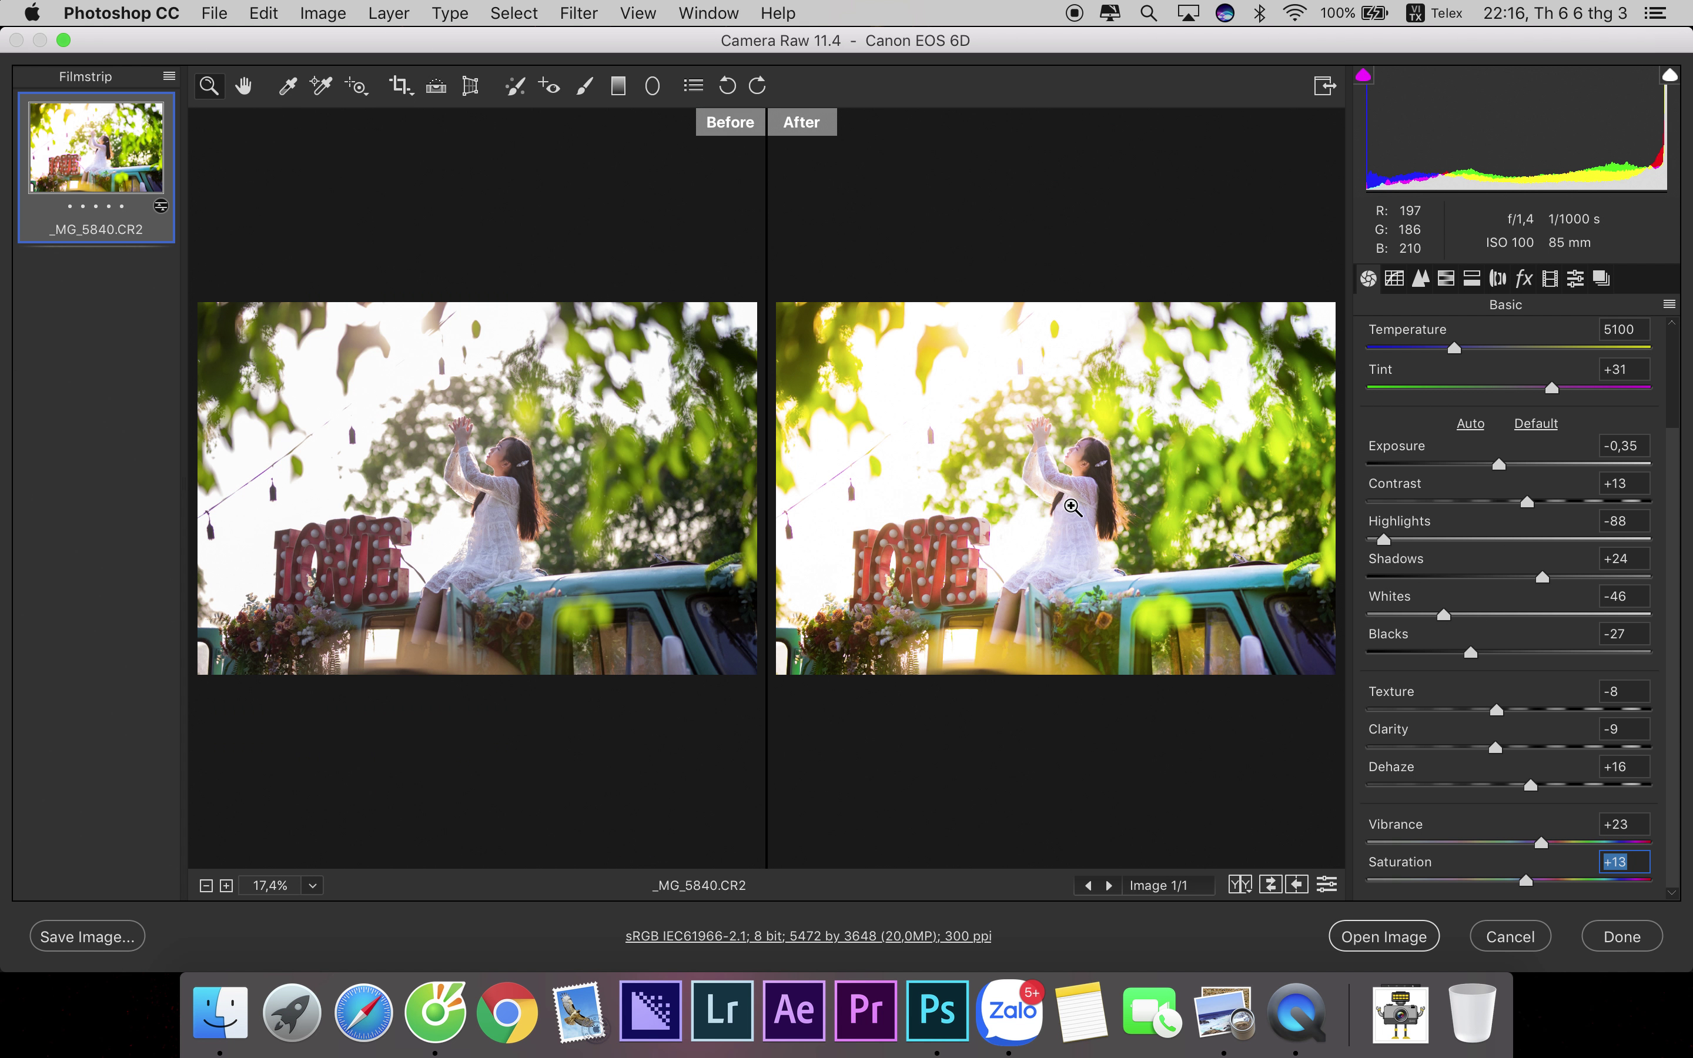
pyautogui.click(1119, 500)
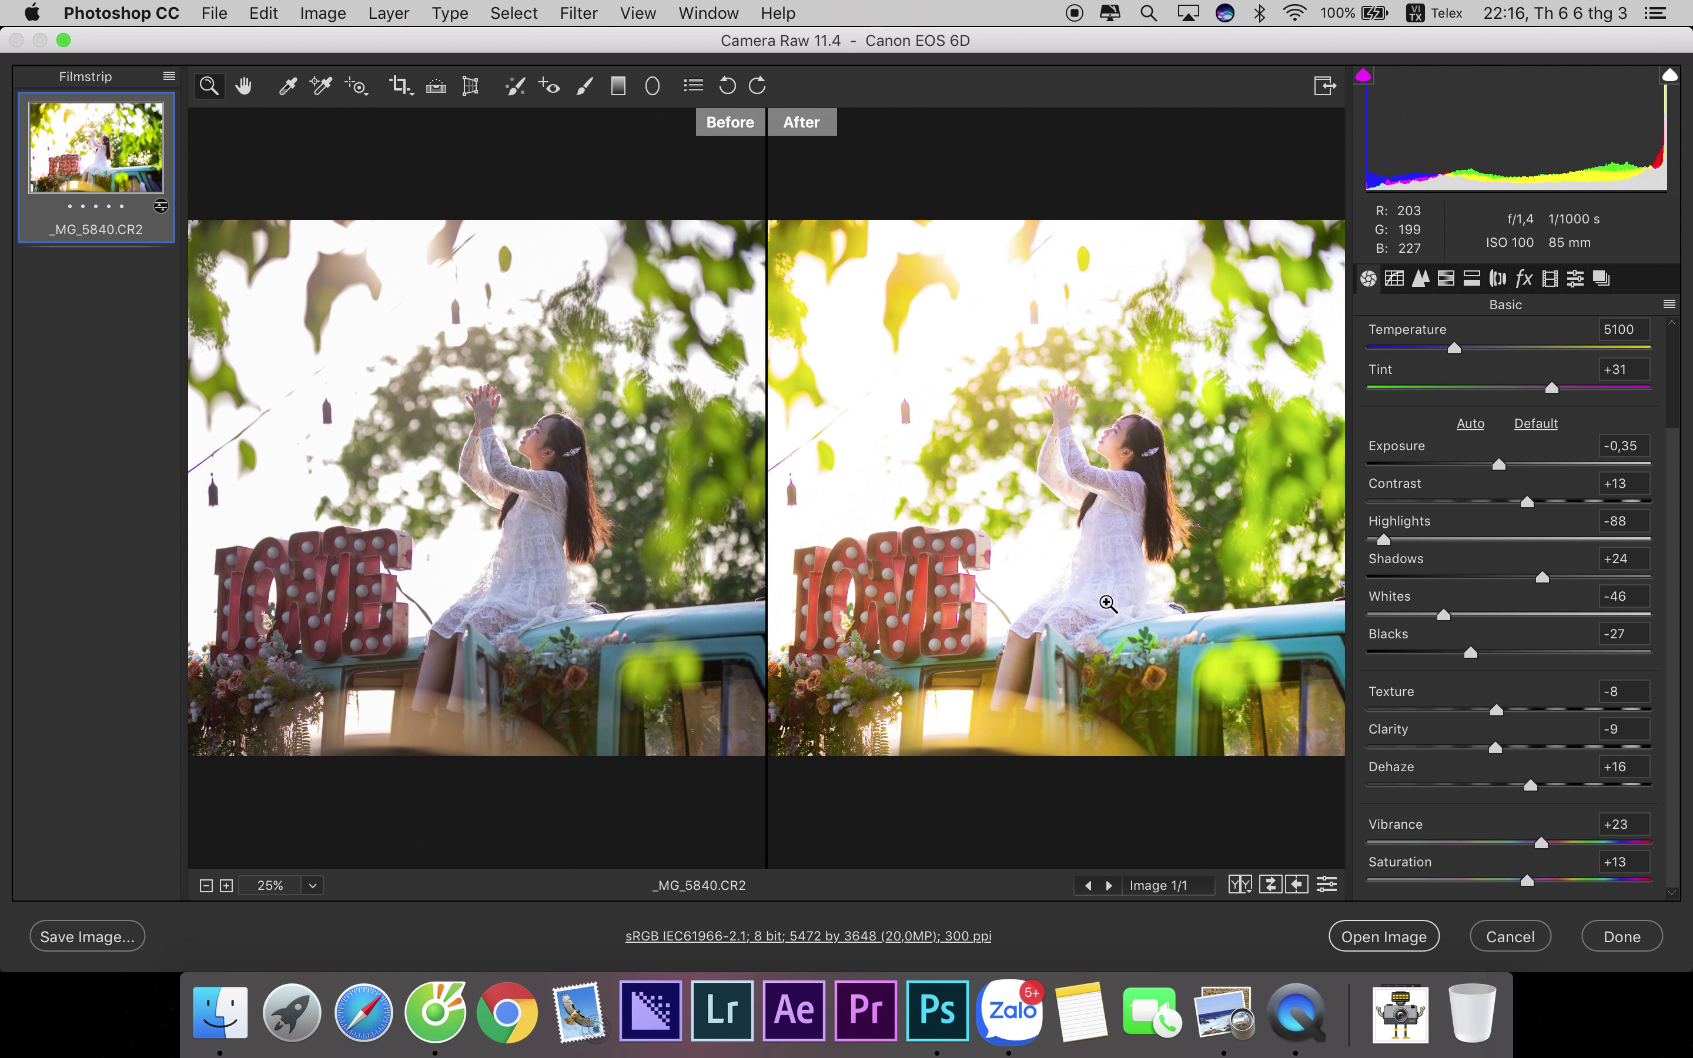
pyautogui.keyDown('alt'); pyautogui.click(1104, 522); pyautogui.keyUp('alt')
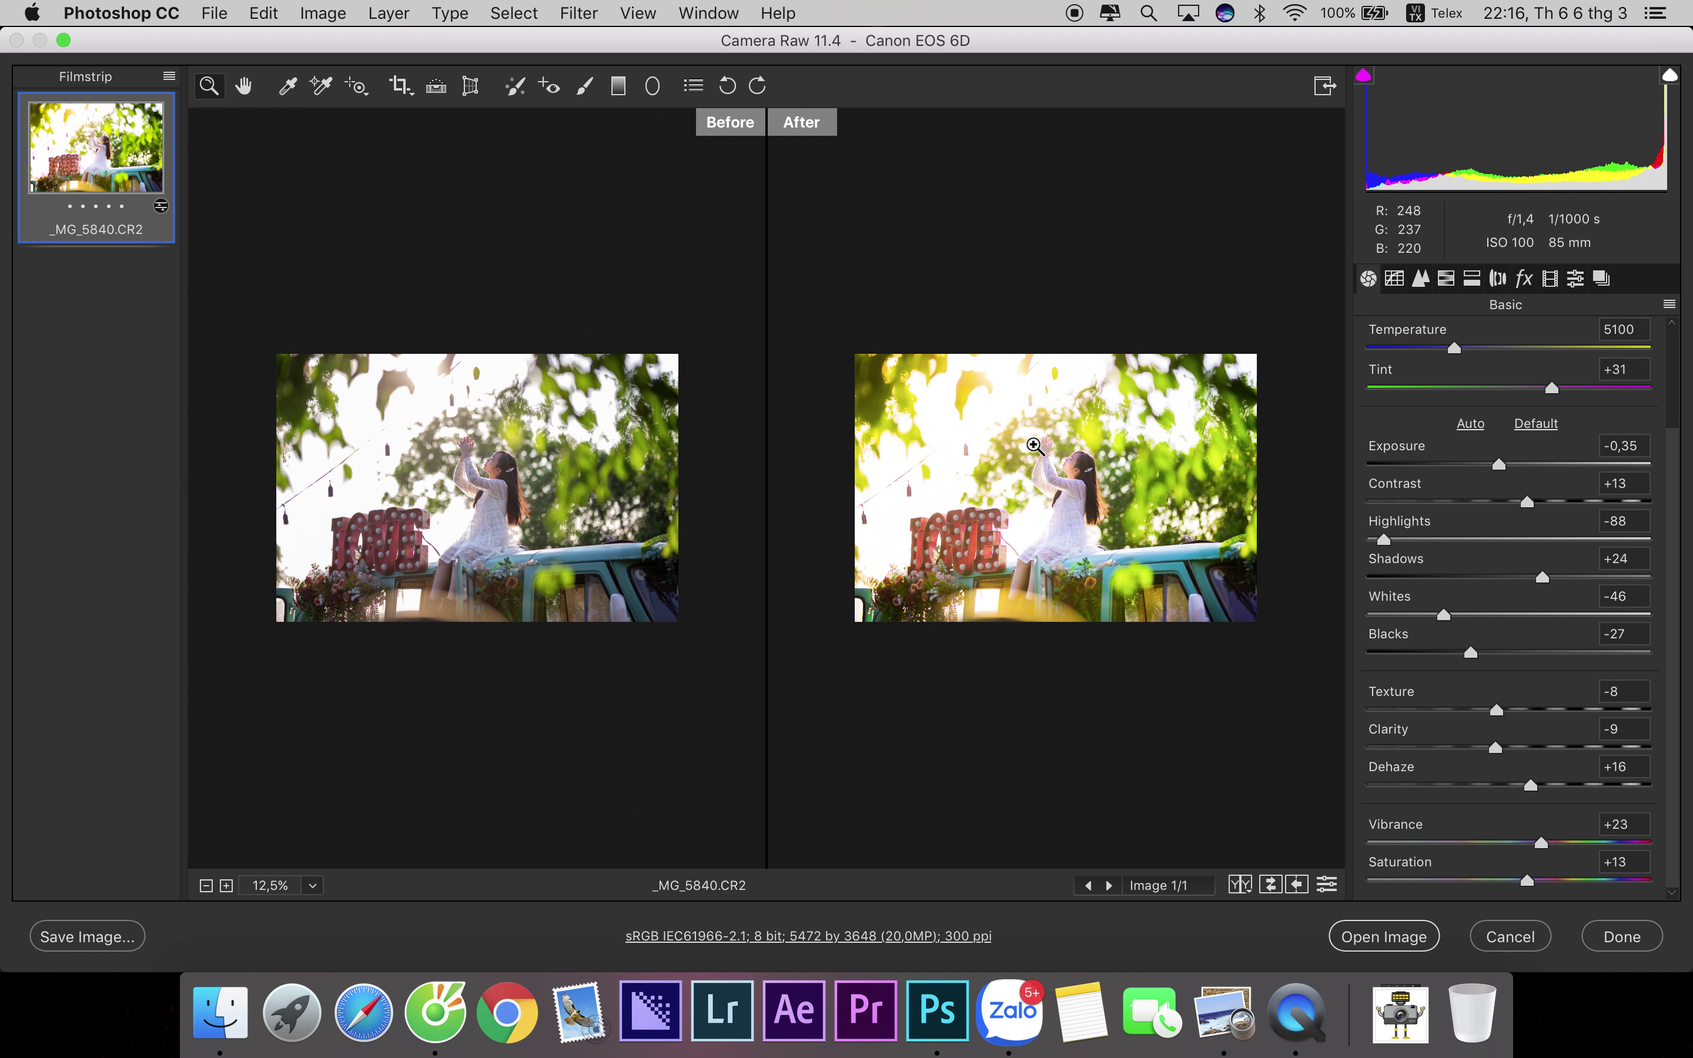